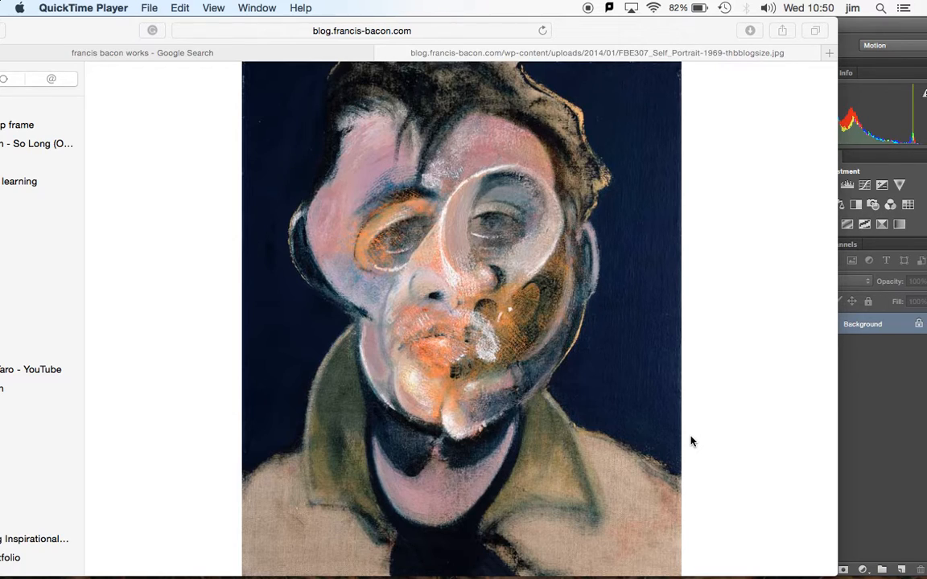
Switch to Photoshop with the portrait photo document in front.
left_click_drag(658, 41, 57, 72)
left_click(305, 25)
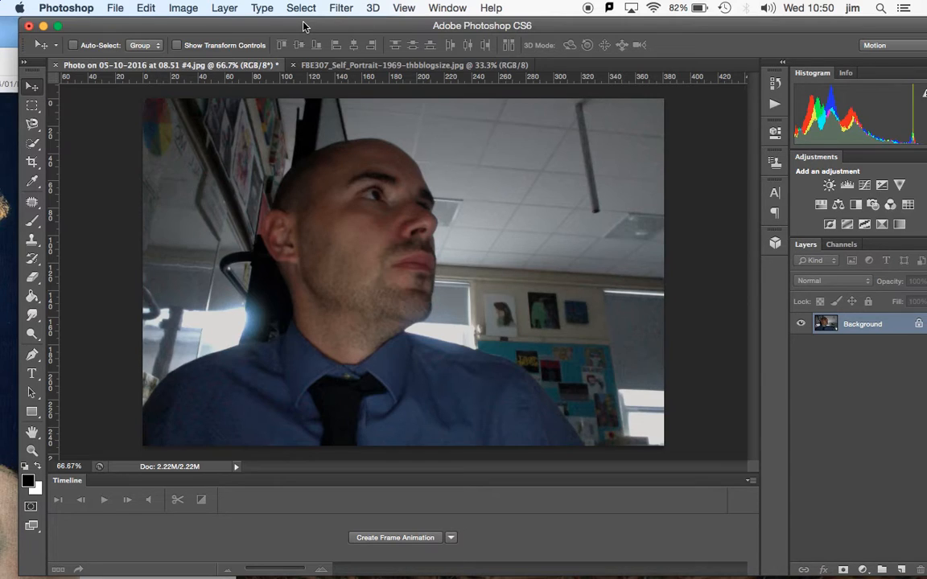
left_click(348, 11)
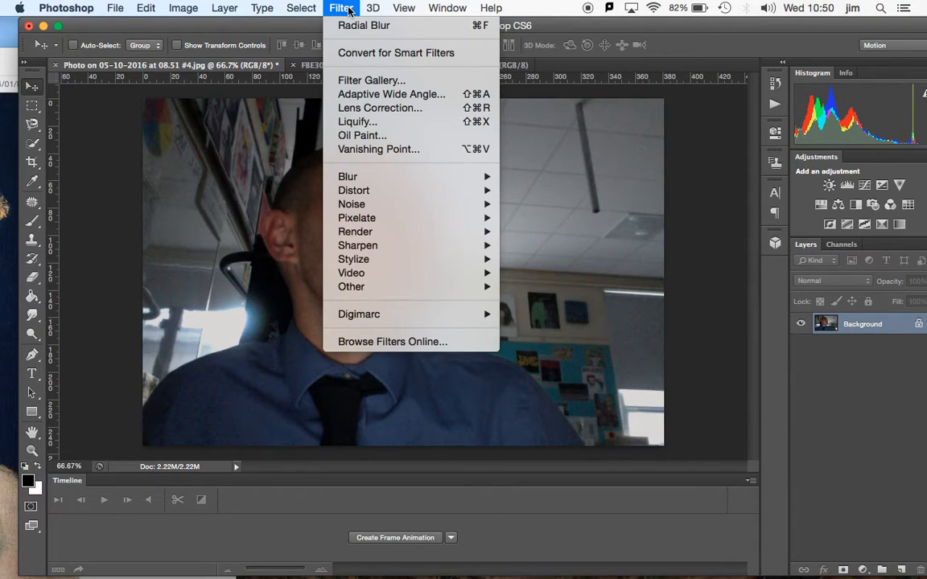
left_click(367, 121)
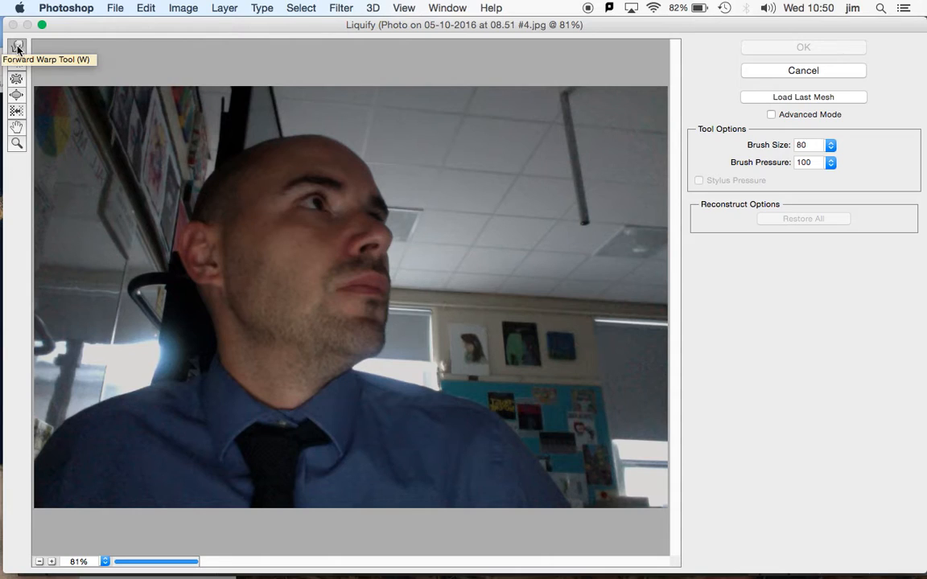
left_click(830, 149)
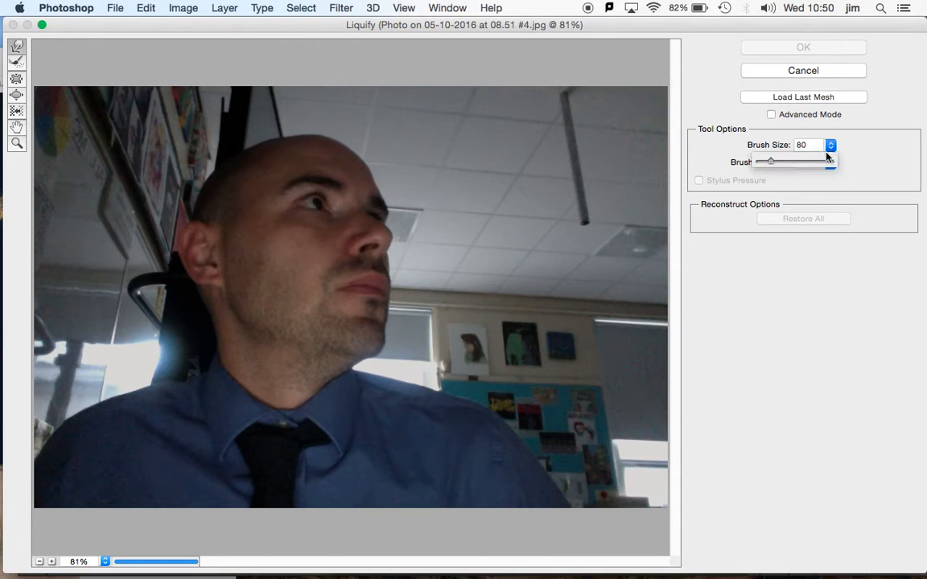
left_click_drag(778, 167, 779, 167)
left_click(830, 164)
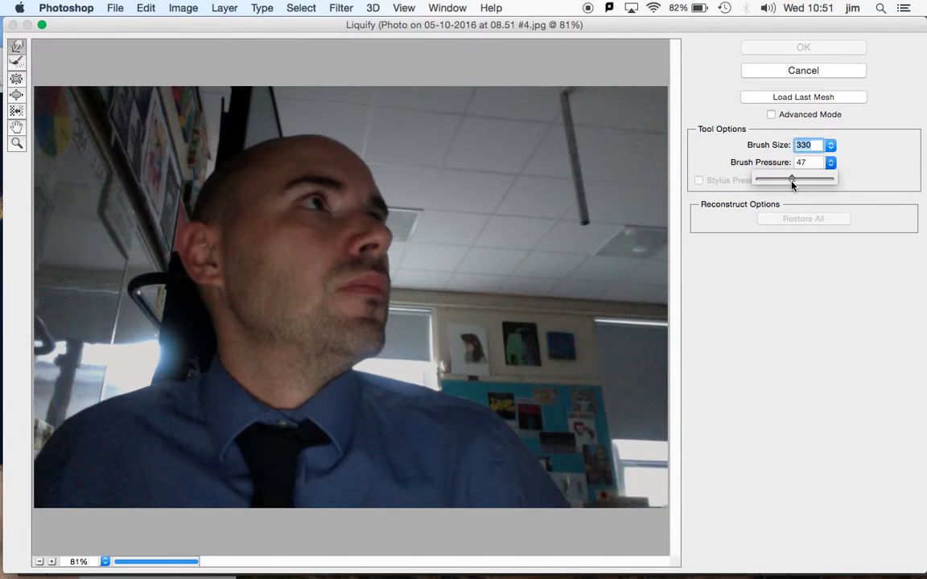
left_click(830, 148)
left_click_drag(779, 162, 773, 163)
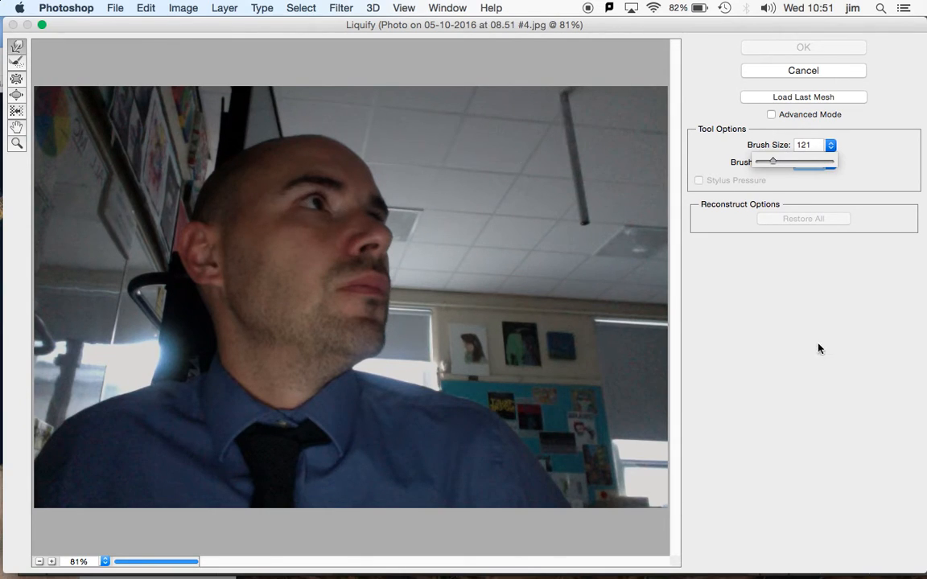
left_click(801, 72)
left_click(311, 154)
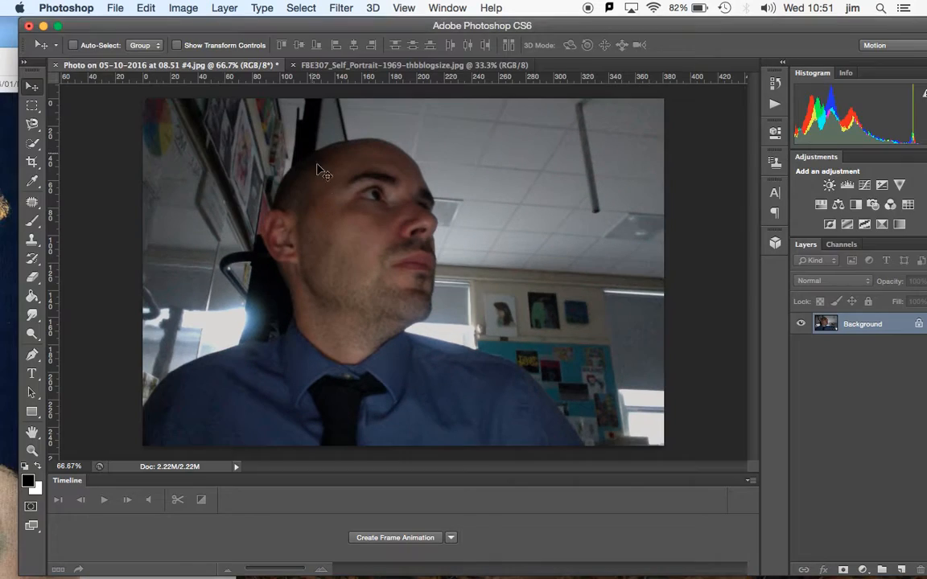
Examine the Francis Bacon self-portrait document as a reference, and return to the portrait photo.
left_click(358, 7)
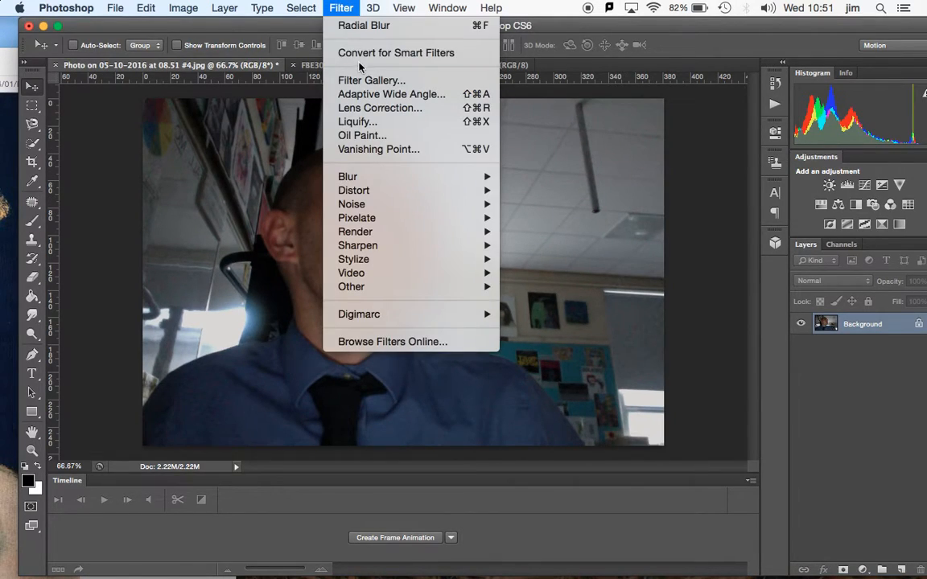
left_click(193, 61)
left_click(378, 65)
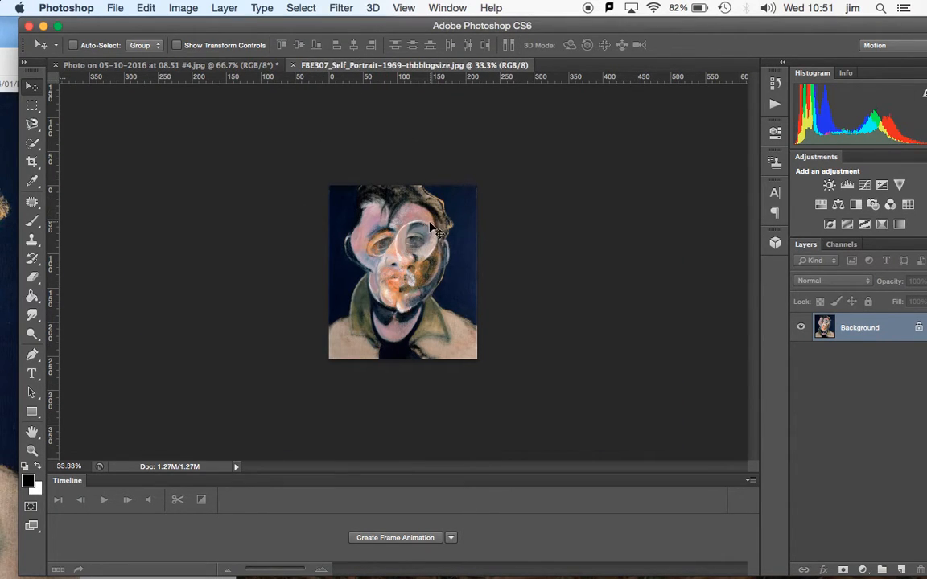
left_click(253, 67)
Open the Liquify filter on the portrait photo and reduce the Forward Warp brush size to 45.
left_click(357, 7)
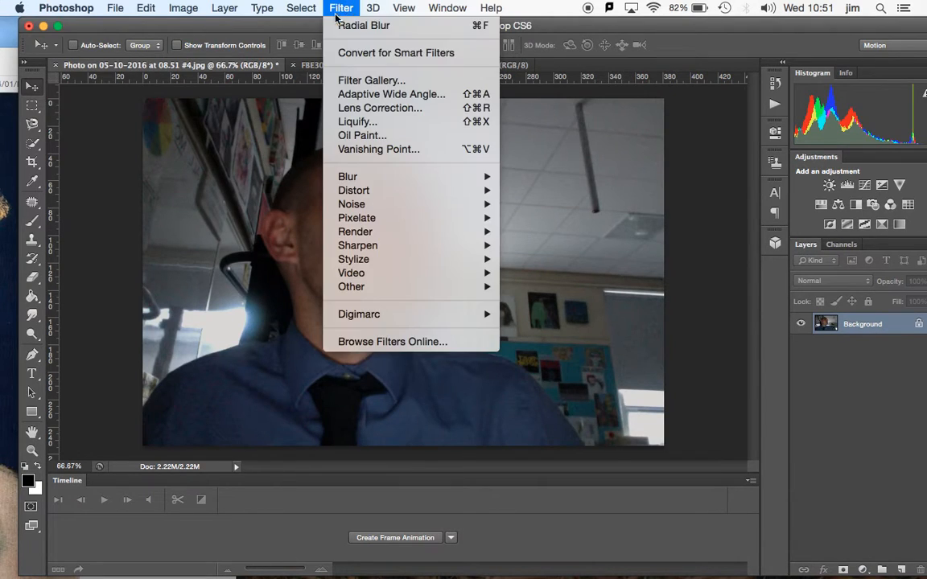
left_click(354, 120)
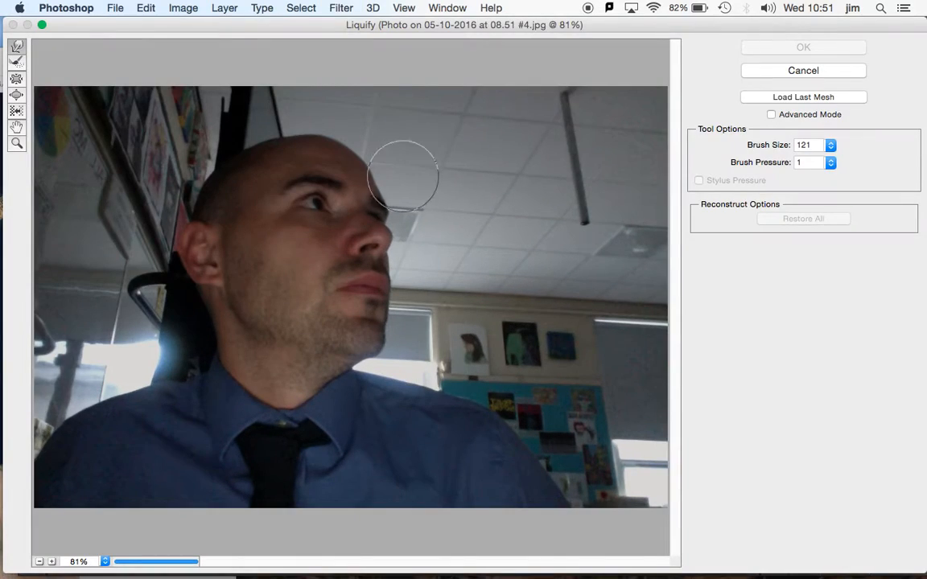
key("bracketleft")
key("bracketleft")
key("bracketleft")
key("bracketleft")
key("bracketleft")
key("bracketleft")
key("bracketleft")
key("bracketleft")
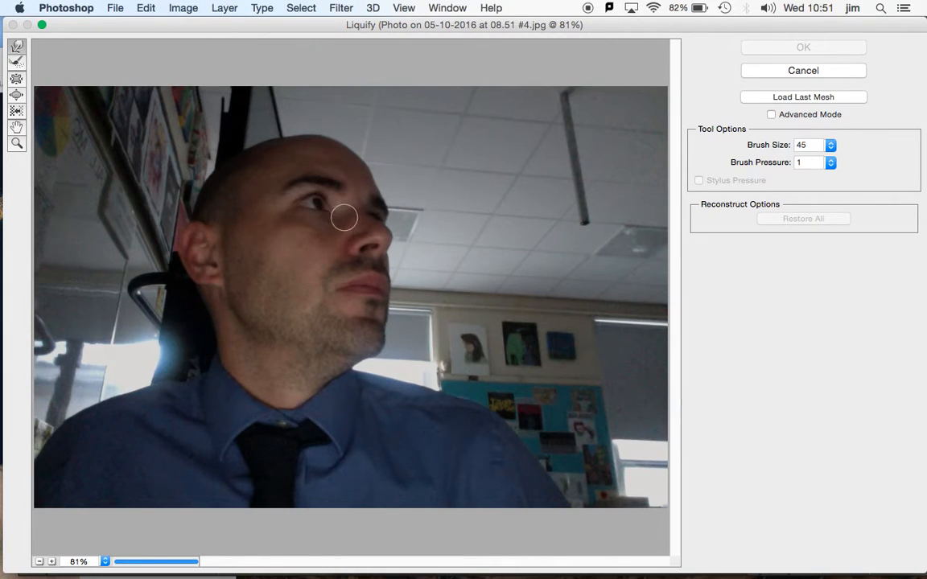
Raise the Forward Warp brush pressure to 61 and warp the skin around and beneath the man's near eye.
left_click_drag(320, 252, 374, 219)
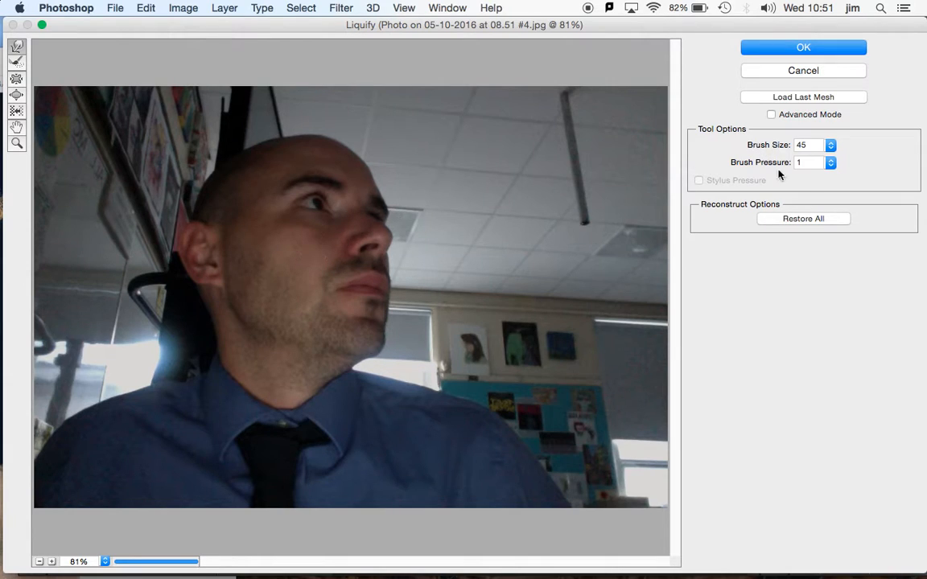
left_click(830, 165)
left_click_drag(758, 178, 794, 181)
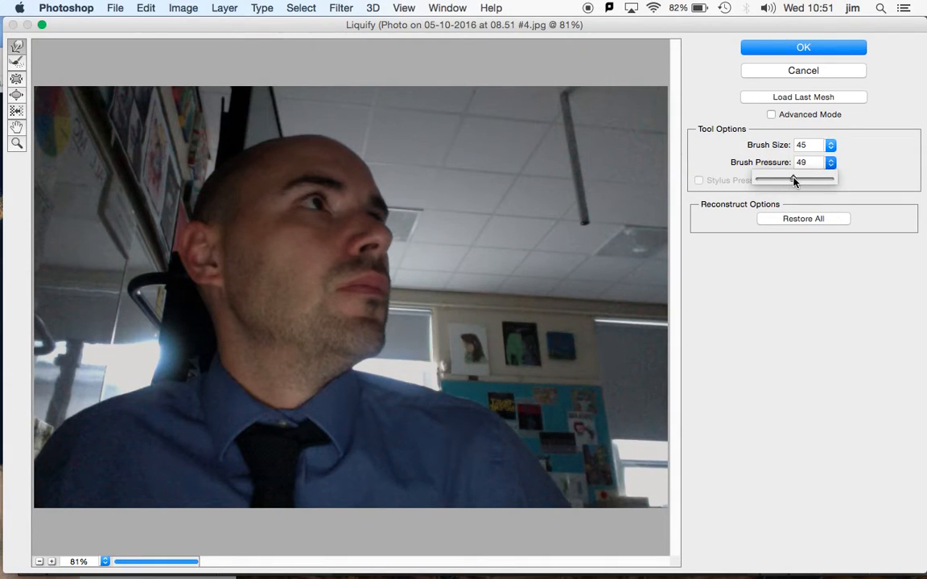
left_click(346, 219)
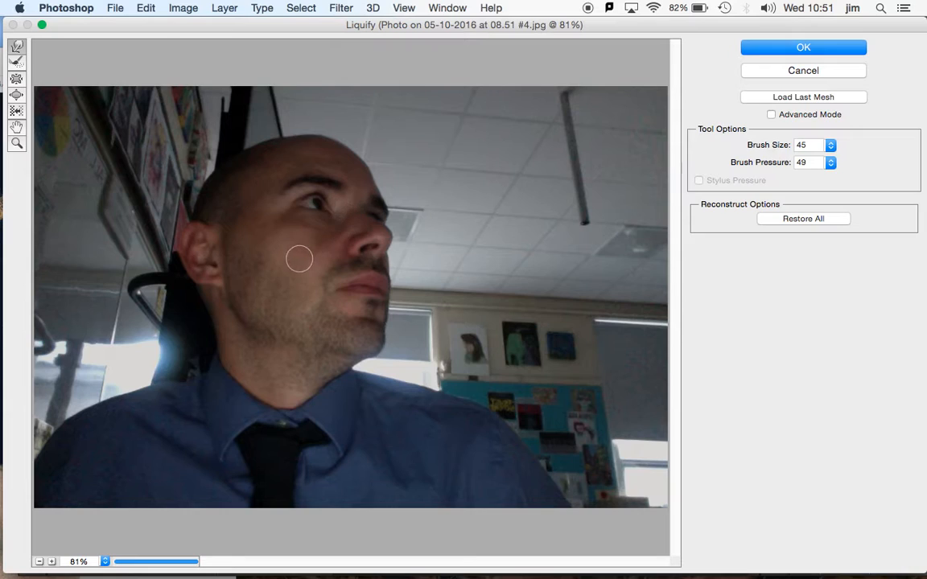
left_click(831, 165)
left_click_drag(802, 181, 811, 180)
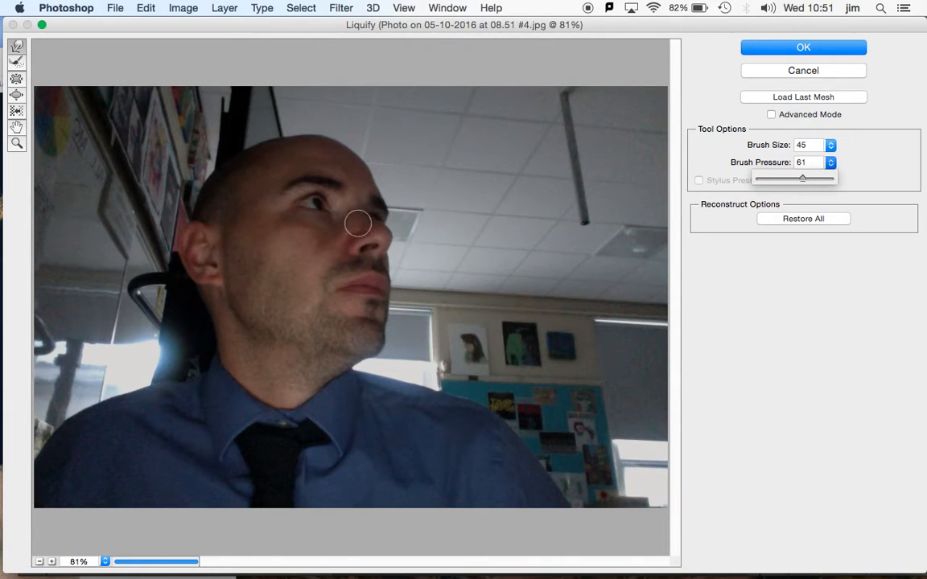
left_click(320, 242)
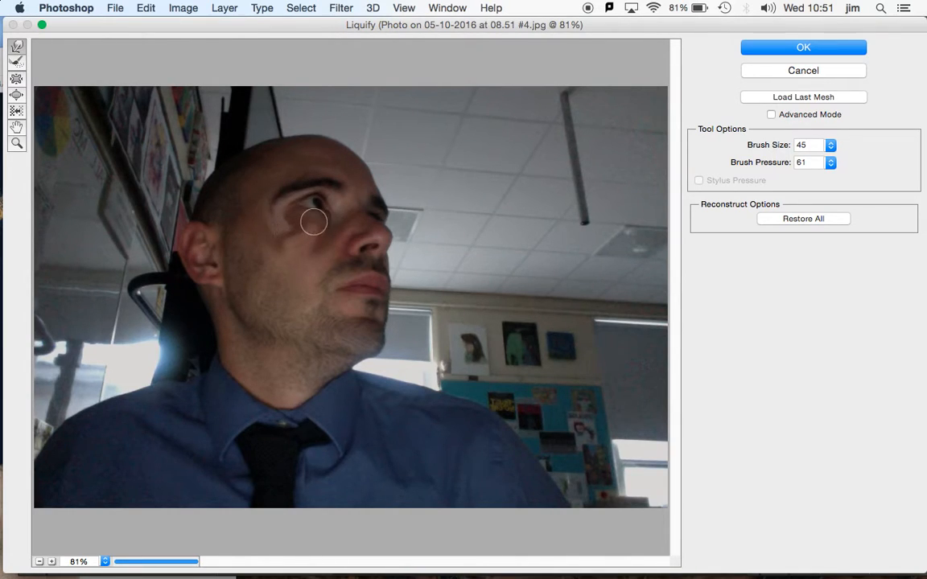
left_click_drag(341, 187, 346, 201)
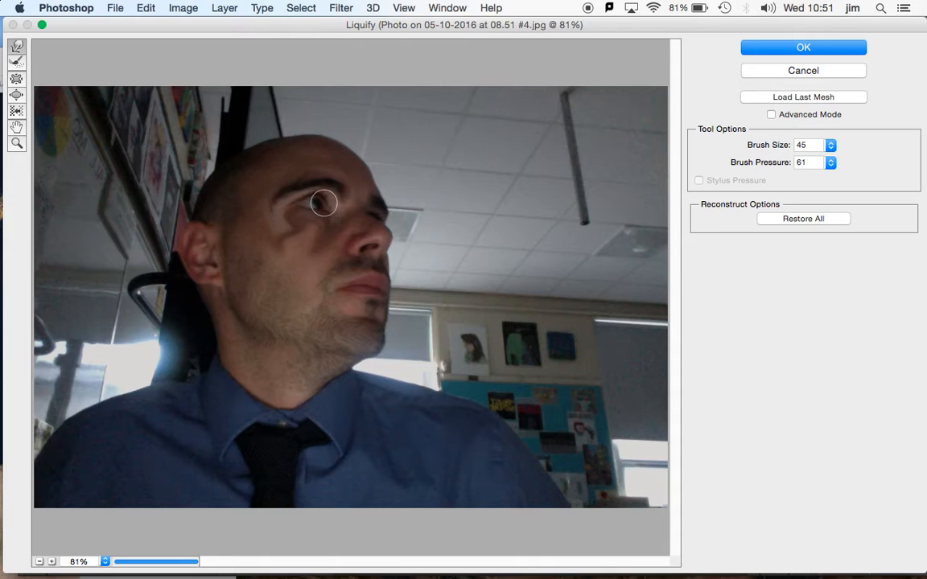
Set the warp brush size to 70 and stretch the ear lobe down and across the cheek.
key("bracketright")
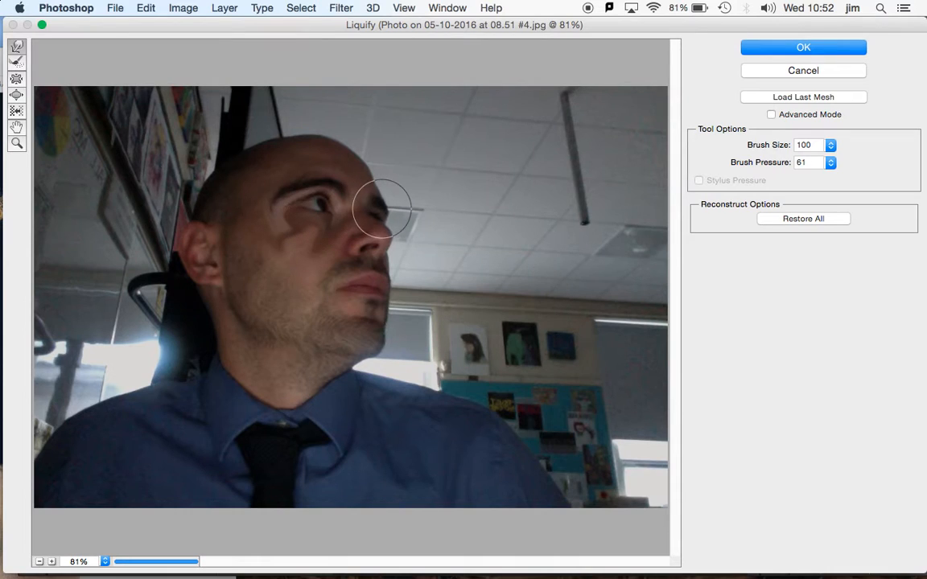
key("[")
key("[")
key("[")
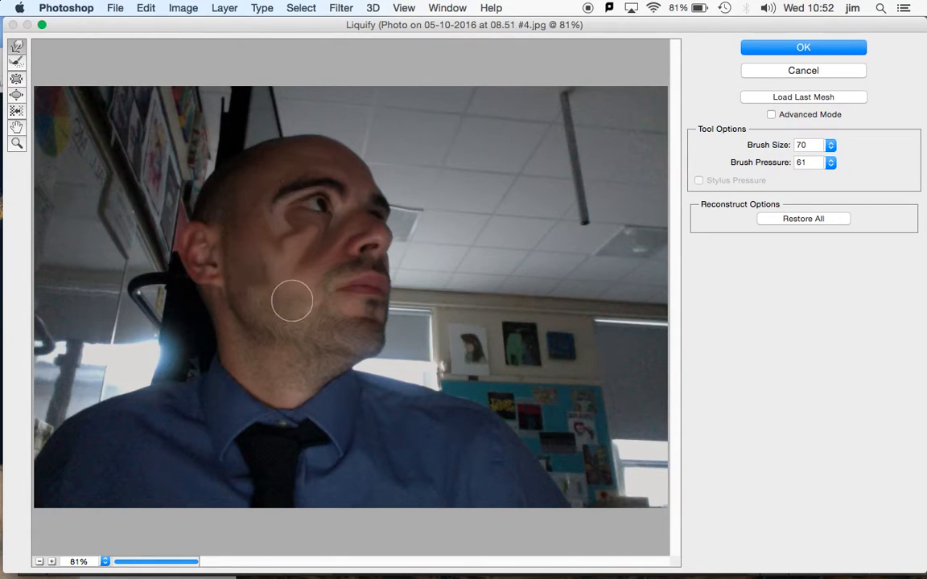
mouse_move(202, 252)
left_mouse_down()
mouse_move(221, 278)
mouse_move(265, 283)
left_mouse_up()
left_click_drag(212, 245, 234, 286)
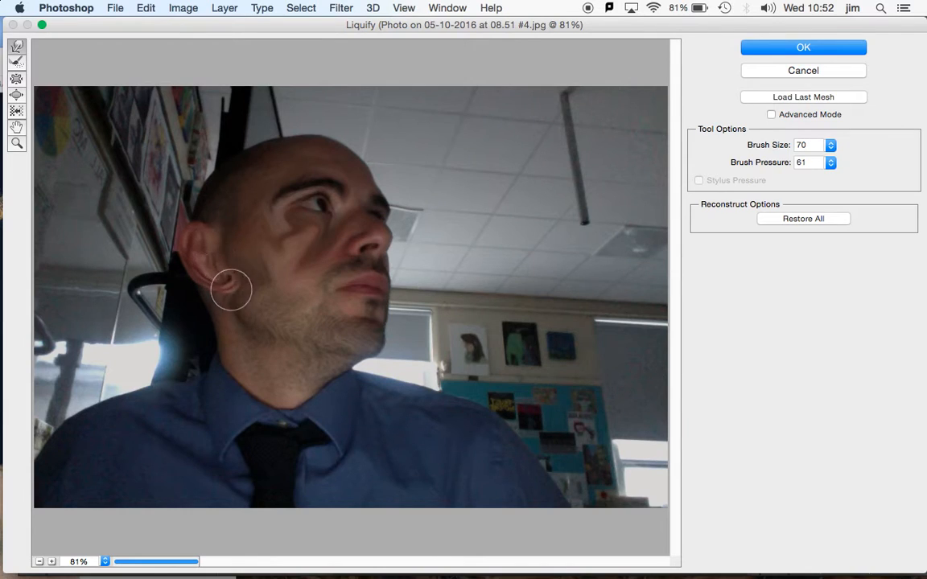
mouse_move(196, 243)
left_mouse_down()
mouse_move(216, 291)
mouse_move(239, 306)
left_mouse_up()
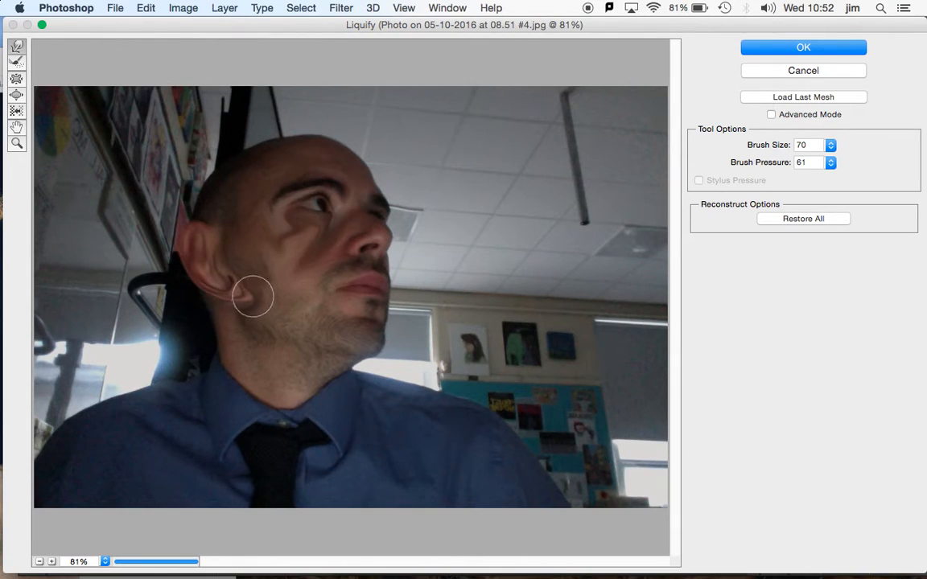
mouse_move(202, 254)
left_mouse_down()
mouse_move(219, 285)
mouse_move(253, 296)
left_mouse_up()
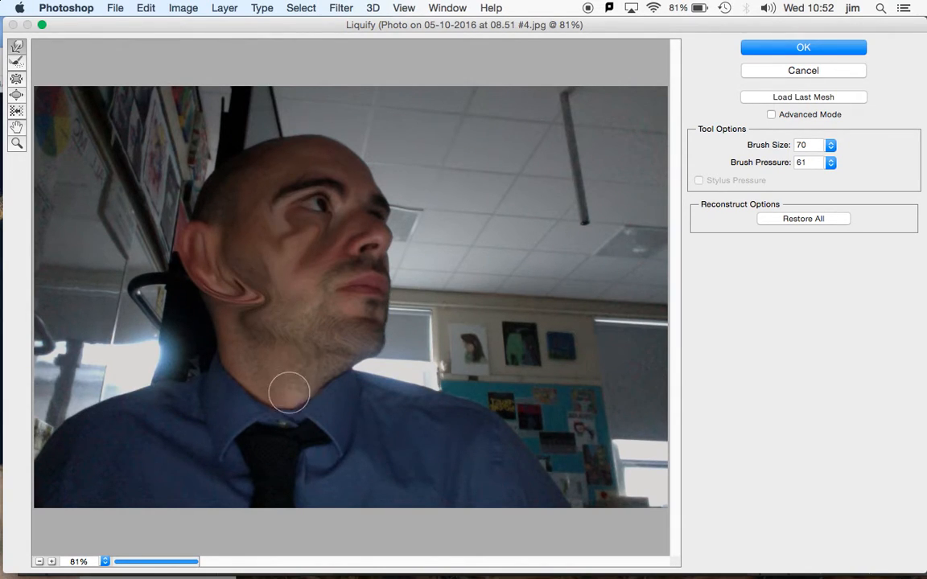
Warp the neck and shirt collar edges outward, and pull the cheek skin beside the nose toward the ear.
left_click_drag(243, 352, 243, 419)
left_click_drag(200, 395, 112, 437)
left_click_drag(387, 386, 460, 411)
mouse_move(323, 258)
left_mouse_down()
mouse_move(268, 296)
mouse_move(302, 292)
mouse_move(346, 330)
mouse_move(307, 321)
mouse_move(286, 286)
left_mouse_up()
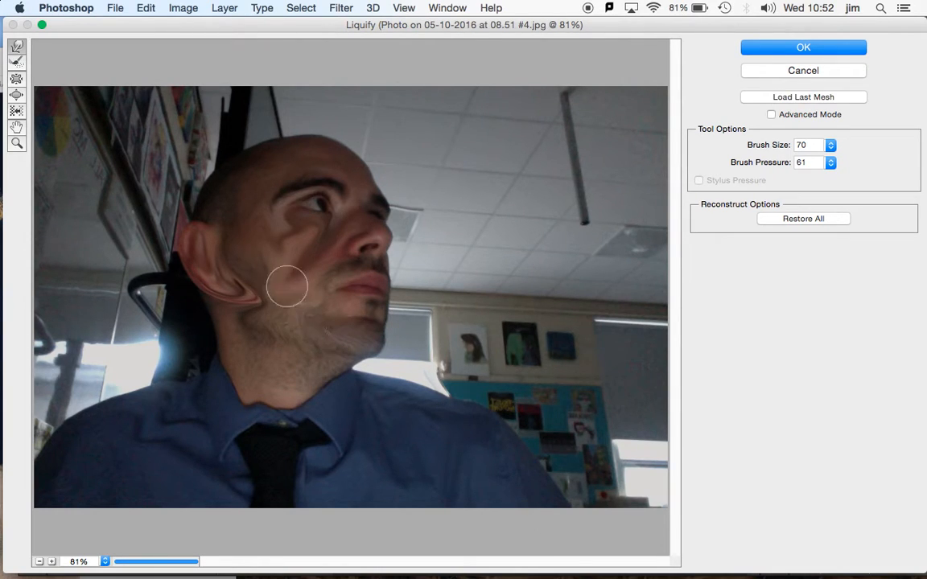
Move the Liquify window aside to compare with the original photo, and warp the near eye and the shadow beneath it.
mouse_move(187, 25)
left_mouse_down()
mouse_move(652, 25)
mouse_move(644, 25)
left_mouse_up()
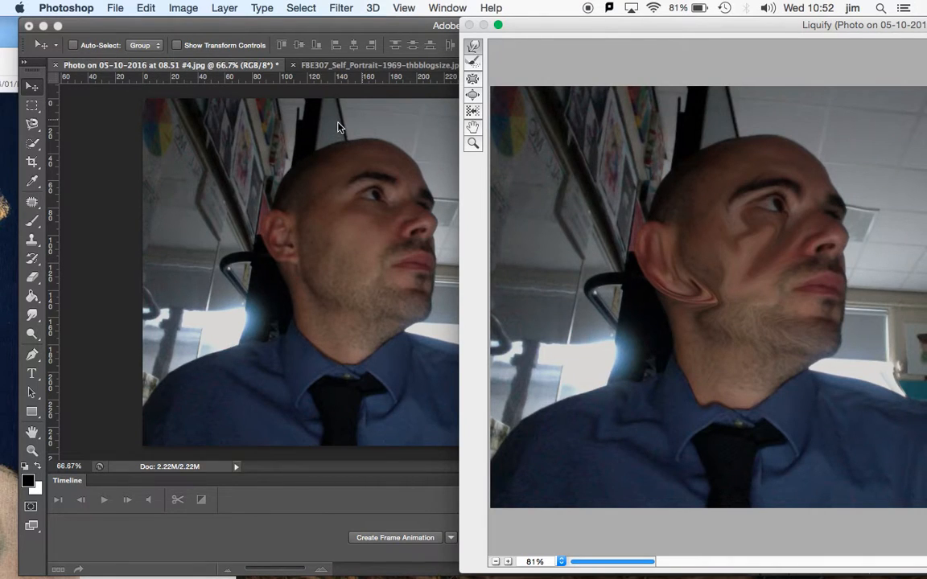
left_click_drag(567, 28, 202, 16)
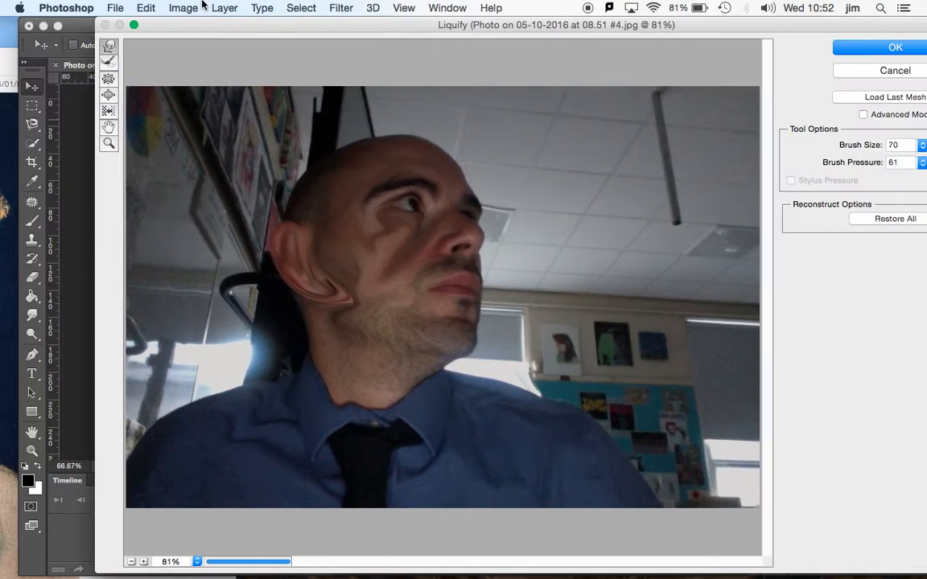
mouse_move(392, 178)
left_mouse_down()
mouse_move(366, 182)
mouse_move(354, 196)
mouse_move(364, 238)
left_mouse_up()
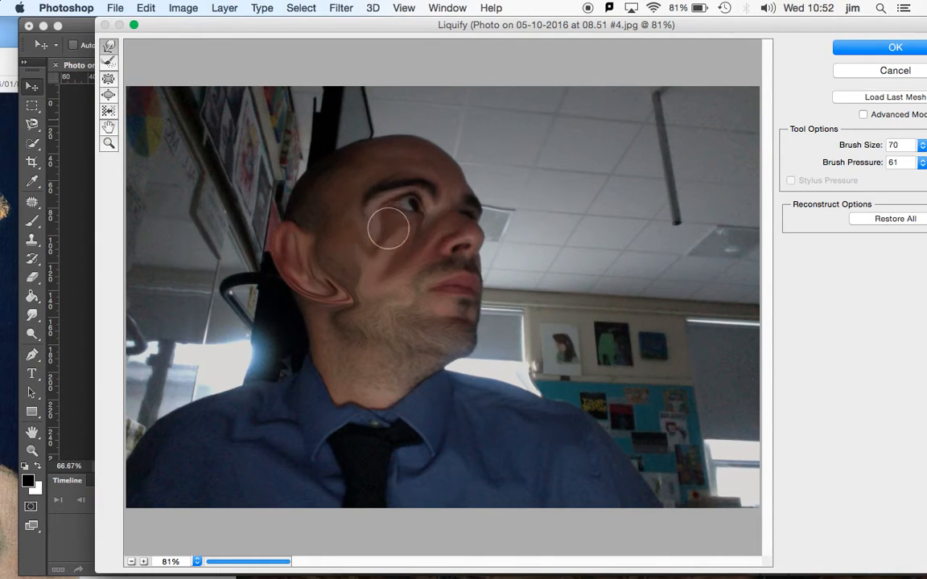
mouse_move(370, 250)
left_mouse_down()
mouse_move(383, 302)
mouse_move(369, 267)
mouse_move(381, 225)
mouse_move(330, 191)
mouse_move(332, 168)
mouse_move(366, 217)
mouse_move(366, 175)
mouse_move(383, 167)
mouse_move(434, 183)
mouse_move(420, 198)
mouse_move(420, 237)
mouse_move(389, 224)
mouse_move(412, 222)
mouse_move(361, 229)
mouse_move(398, 218)
mouse_move(340, 243)
mouse_move(347, 228)
mouse_move(397, 210)
mouse_move(380, 255)
mouse_move(373, 228)
left_mouse_up()
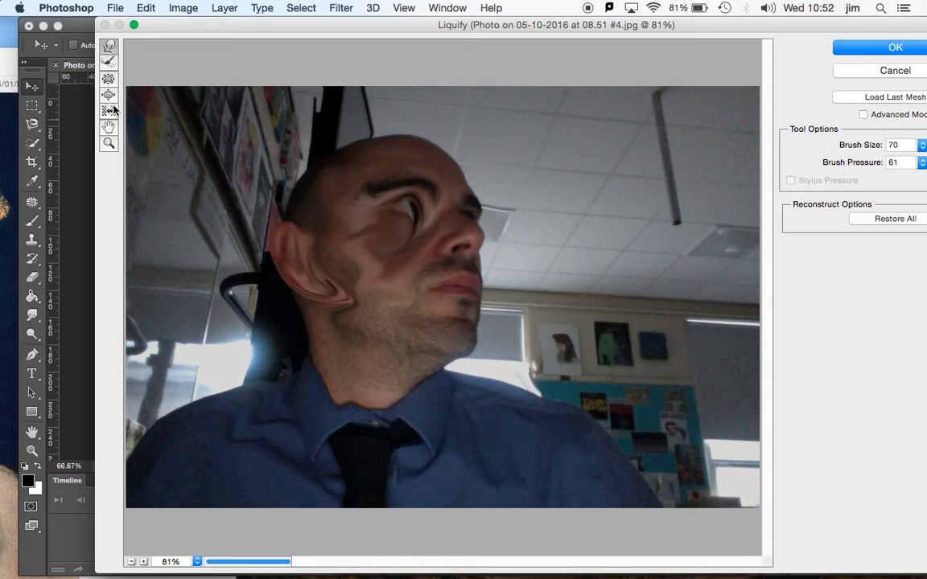
Partly restore the distorted eye with the Reconstruct tool at size 70, and warp the skin beside the nose and along the jaw.
left_click(112, 65)
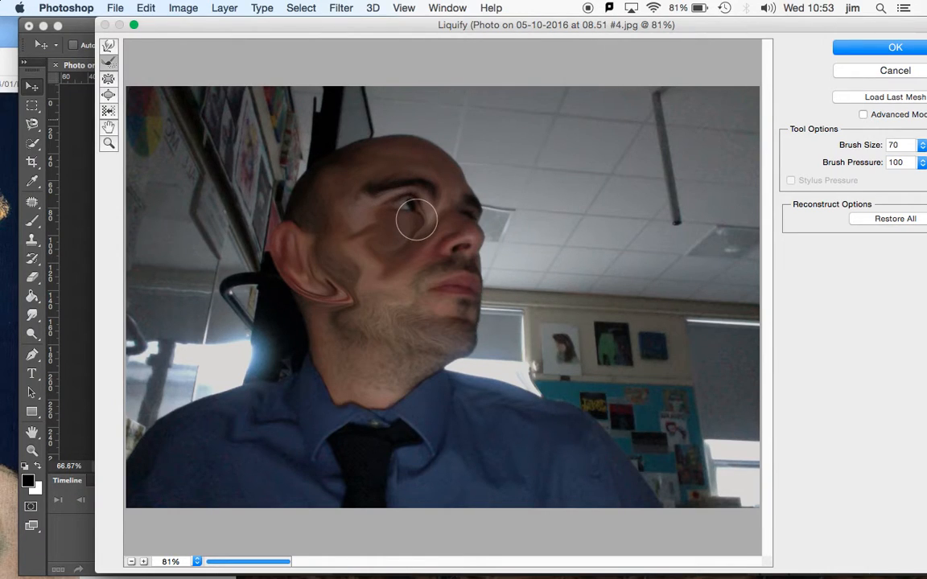
left_click_drag(420, 215, 378, 193)
left_click(107, 46)
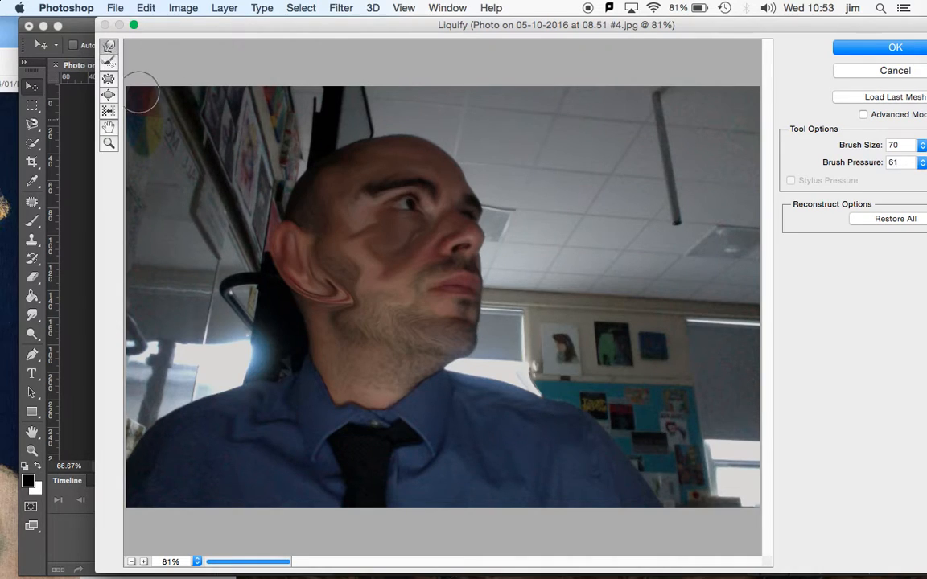
left_click_drag(453, 238, 416, 257)
left_click_drag(435, 347, 404, 321)
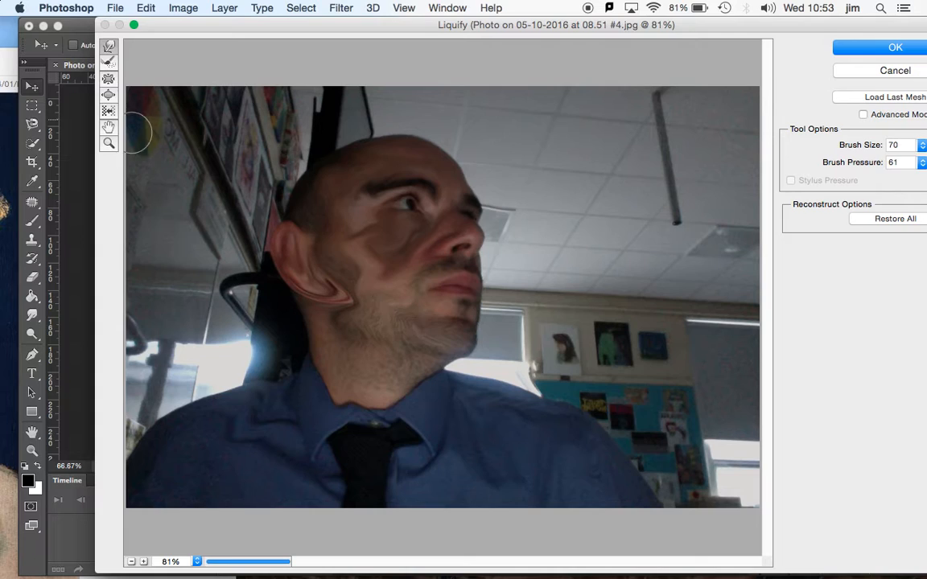
Apply the Pucker and Bloat tools at size 100 to the near eye, and reconstruct the area around it.
left_click(107, 78)
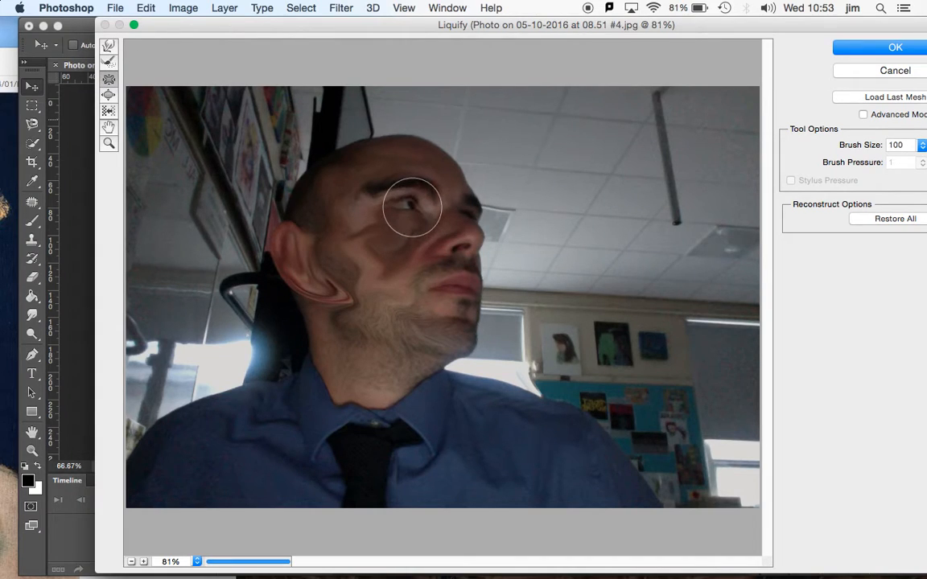
left_click(109, 95)
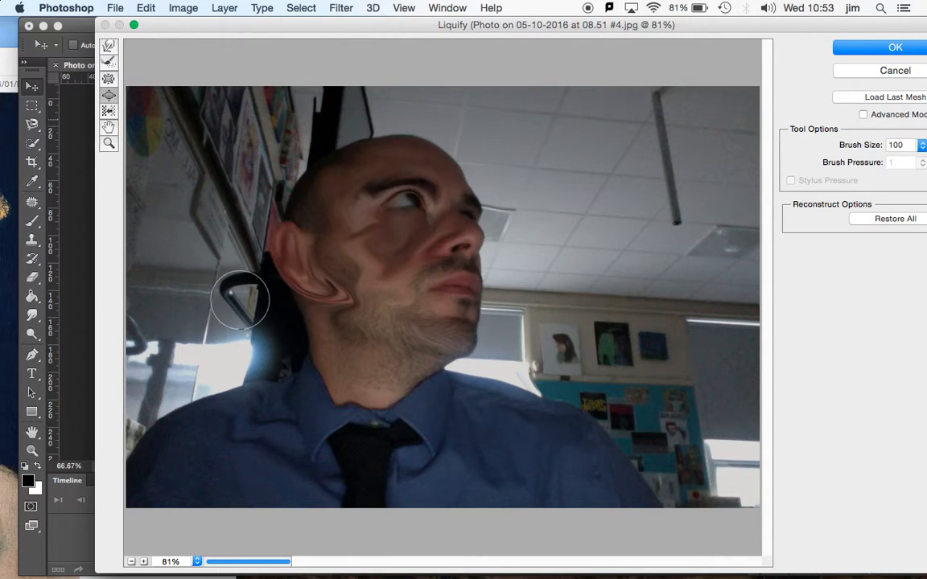
left_click(107, 63)
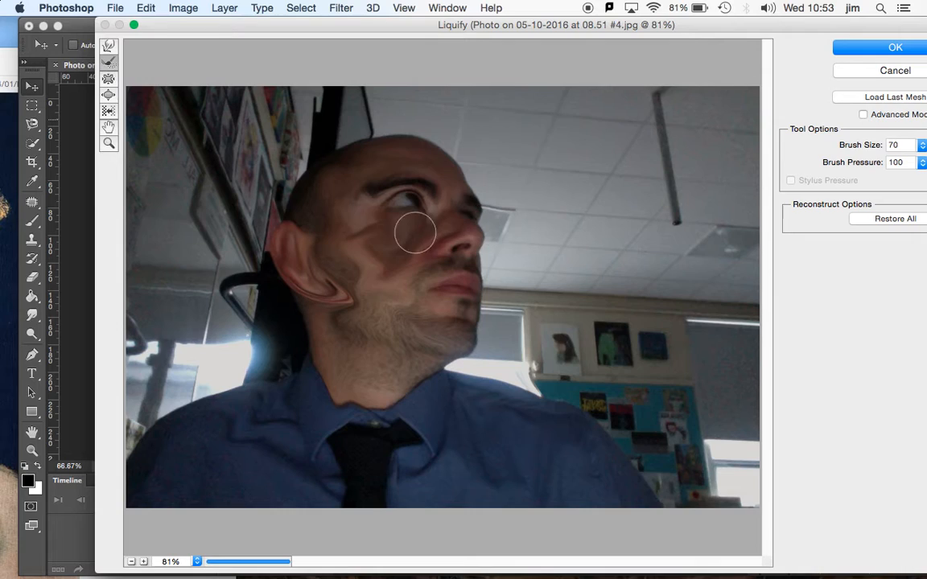
mouse_move(386, 217)
left_mouse_down()
mouse_move(445, 206)
mouse_move(464, 191)
mouse_move(437, 193)
left_mouse_up()
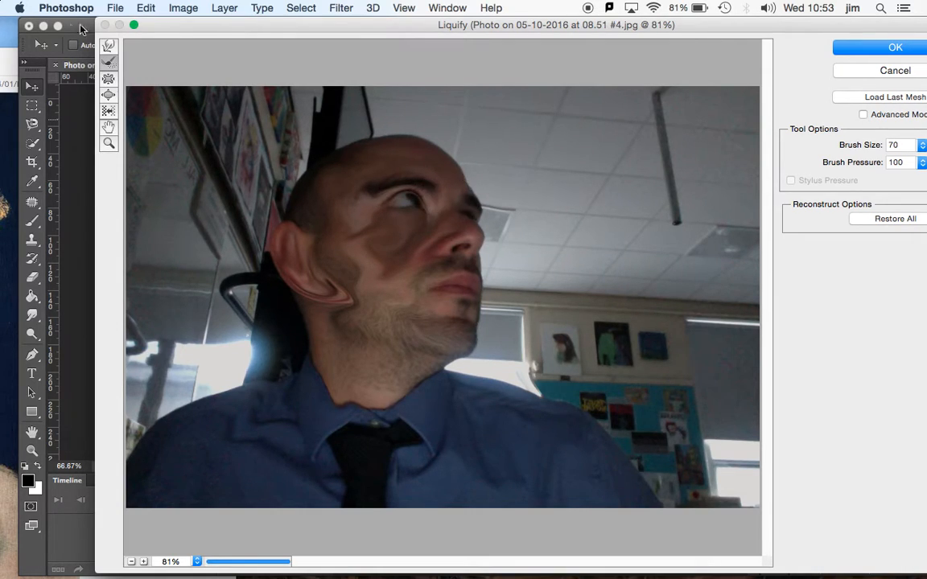
Push the skin on the cheek, jaw and neck out of shape with the Forward Warp tool at size 70 and pressure 61.
left_click(108, 46)
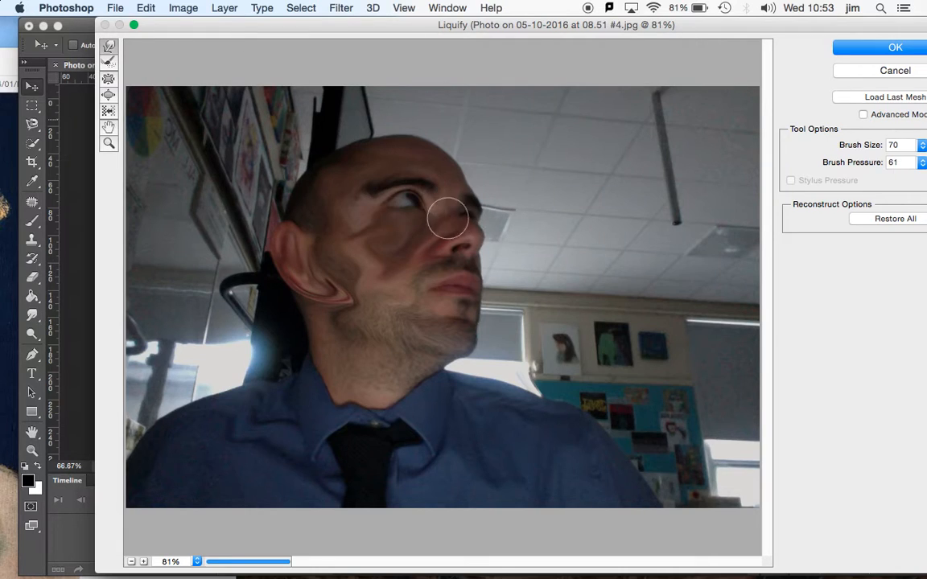
mouse_move(428, 250)
left_mouse_down()
mouse_move(391, 282)
mouse_move(400, 264)
mouse_move(433, 254)
mouse_move(428, 227)
mouse_move(442, 242)
mouse_move(445, 226)
mouse_move(469, 227)
mouse_move(445, 195)
mouse_move(431, 145)
left_mouse_up()
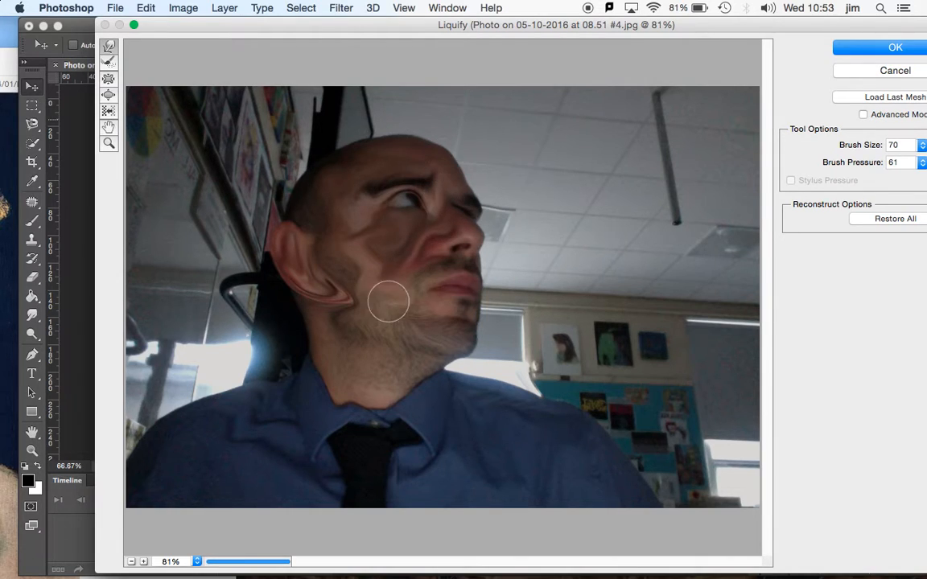
mouse_move(395, 273)
left_mouse_down()
mouse_move(348, 227)
mouse_move(358, 207)
mouse_move(349, 142)
mouse_move(360, 157)
mouse_move(349, 235)
mouse_move(400, 330)
mouse_move(388, 368)
mouse_move(416, 334)
mouse_move(343, 448)
mouse_move(350, 320)
left_mouse_up()
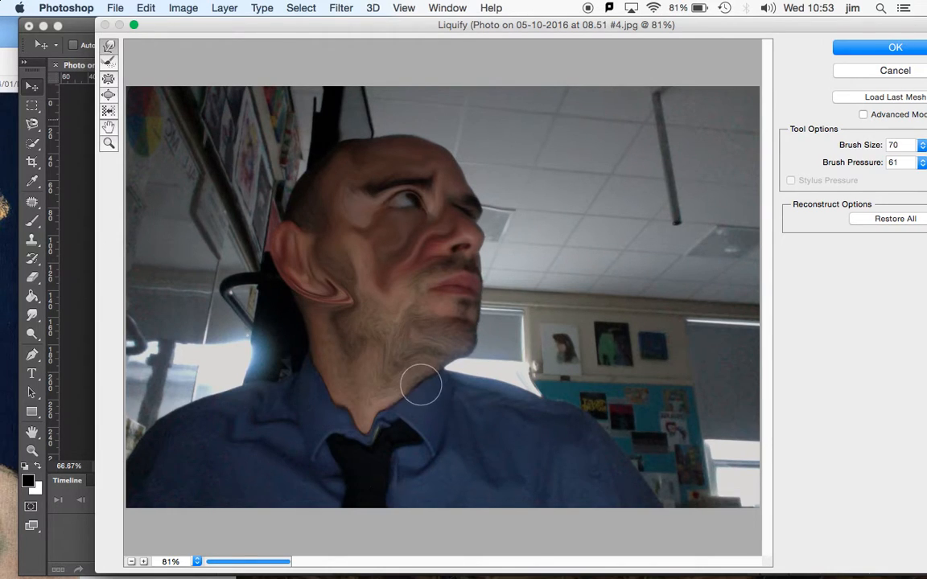
mouse_move(423, 386)
left_mouse_down()
mouse_move(396, 426)
mouse_move(342, 425)
left_mouse_up()
Warp both shoulders and the background beside them outward, and apply the Liquify filter to the photo.
mouse_move(454, 386)
left_mouse_down()
mouse_move(591, 417)
mouse_move(650, 470)
left_mouse_up()
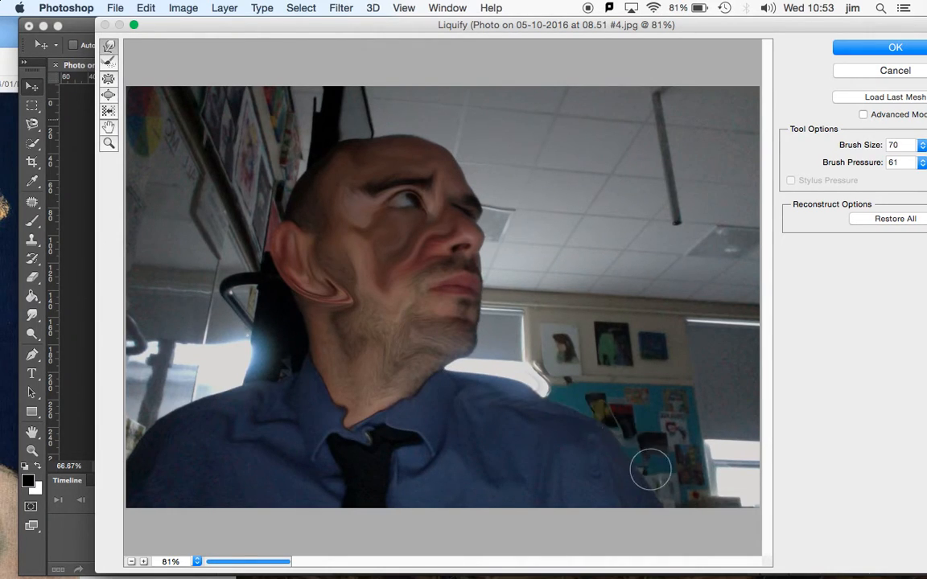
left_click_drag(542, 417, 660, 494)
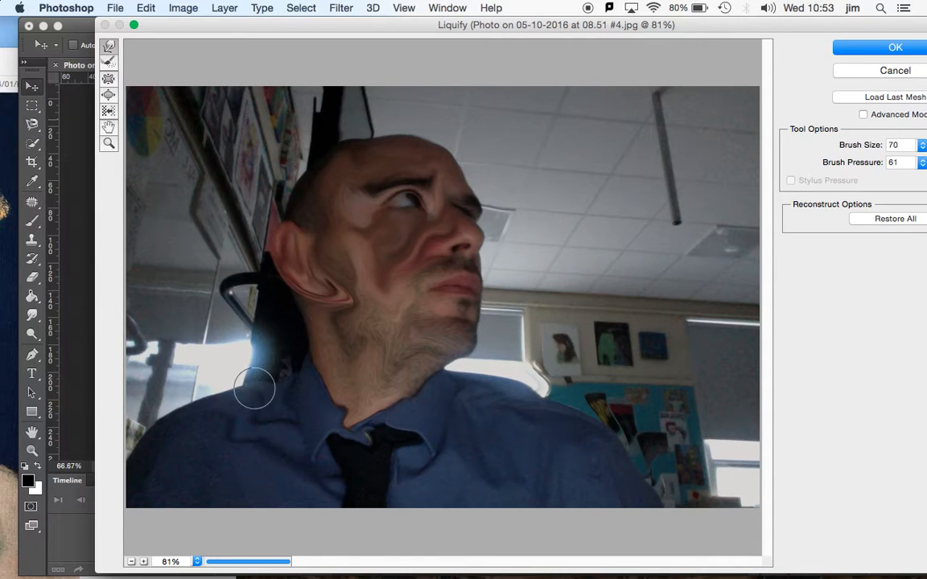
left_click_drag(255, 389, 134, 392)
left_click_drag(222, 401, 147, 398)
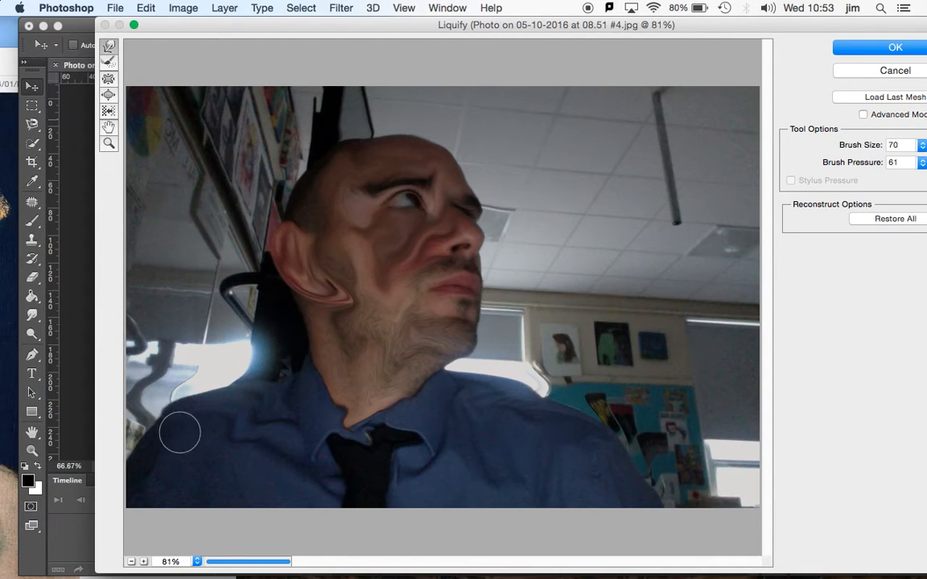
left_click_drag(180, 432, 127, 428)
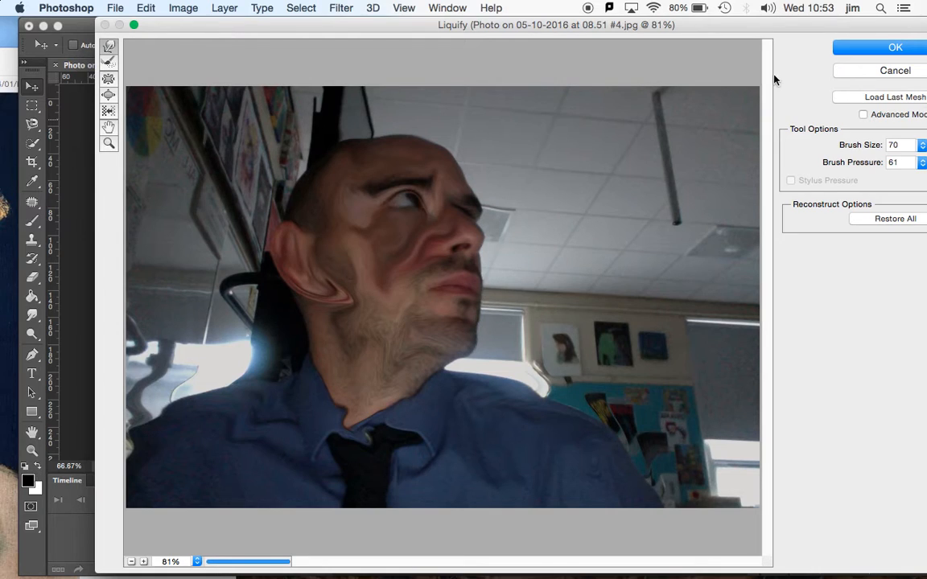
left_click(858, 47)
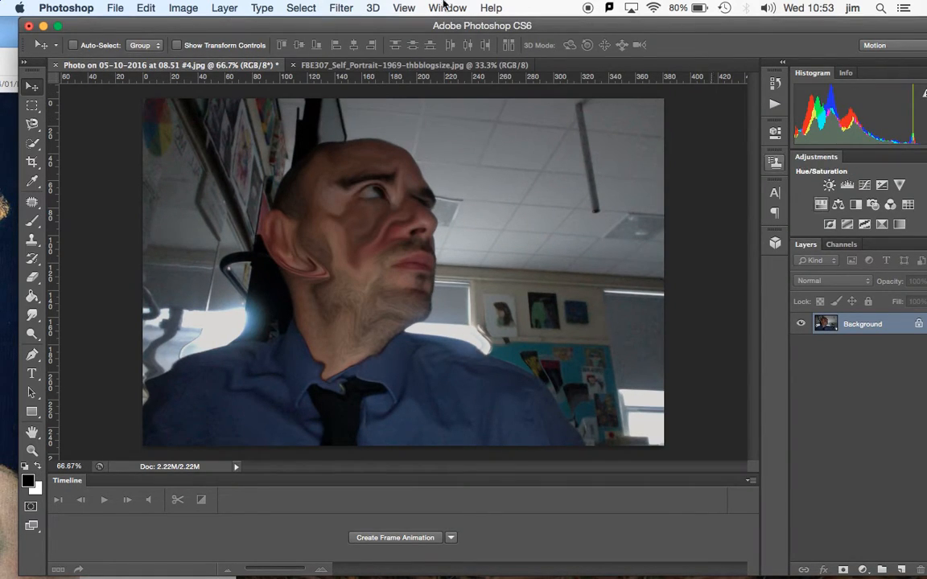
Add a blank layer above the photo with the default settings, and choose the Brush tool.
left_click(226, 8)
mouse_move(241, 24)
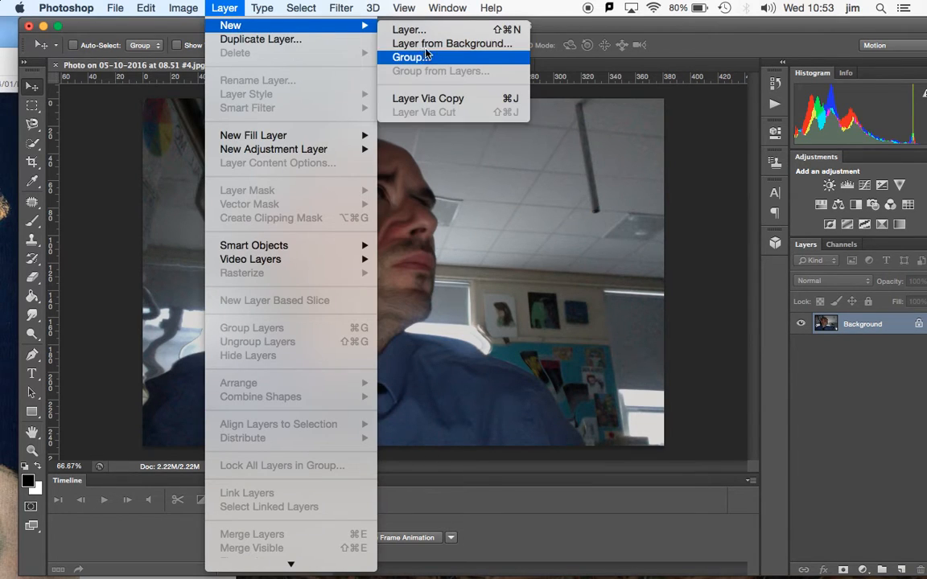
left_click(410, 30)
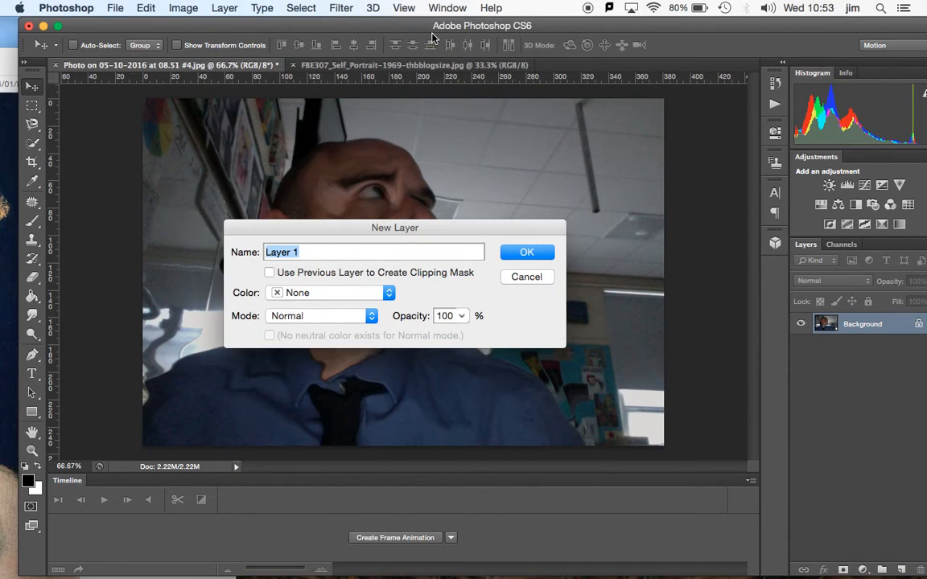
key("Return")
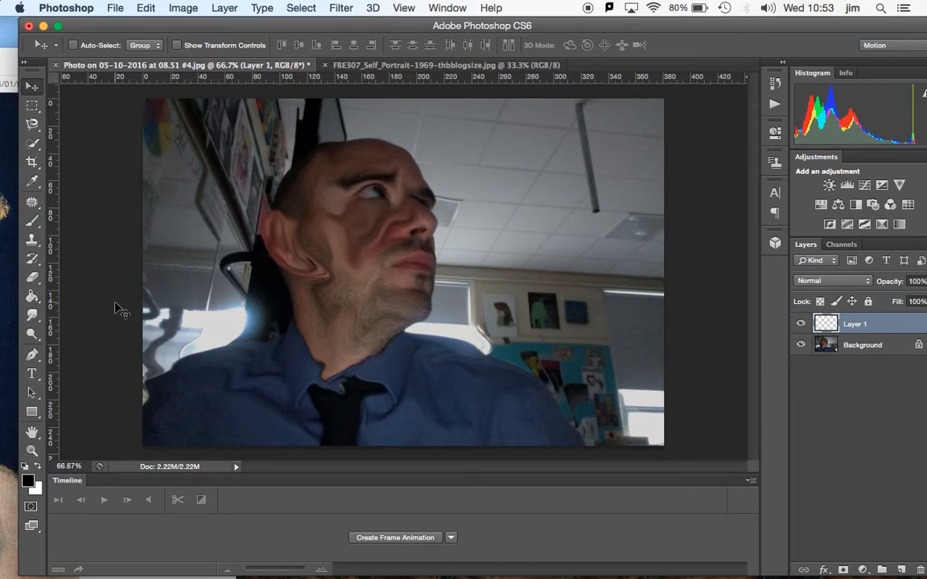
left_click(32, 222)
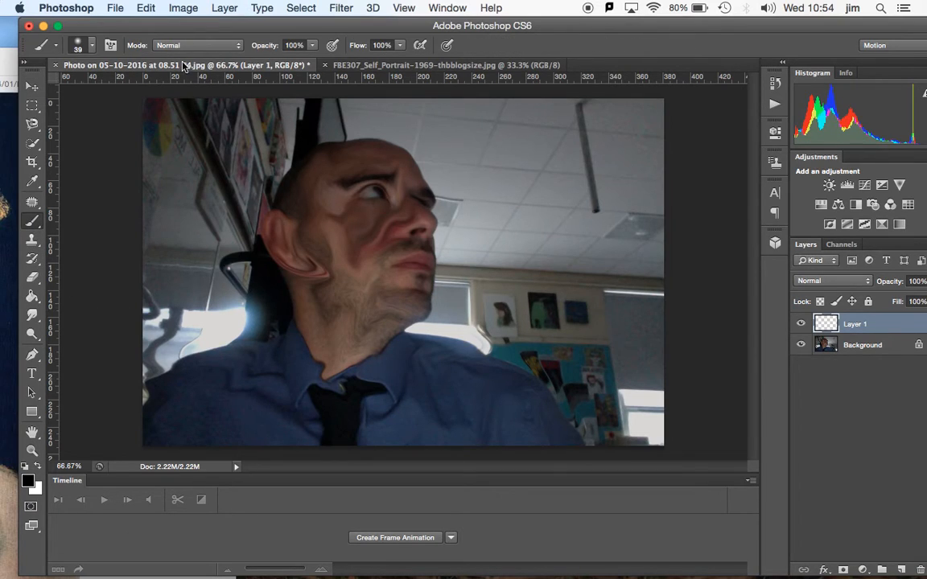
Consult the colours in the Bacon self-portrait, and set the foreground colour to pale pink f2a8a8 for the photo document.
left_click(394, 64)
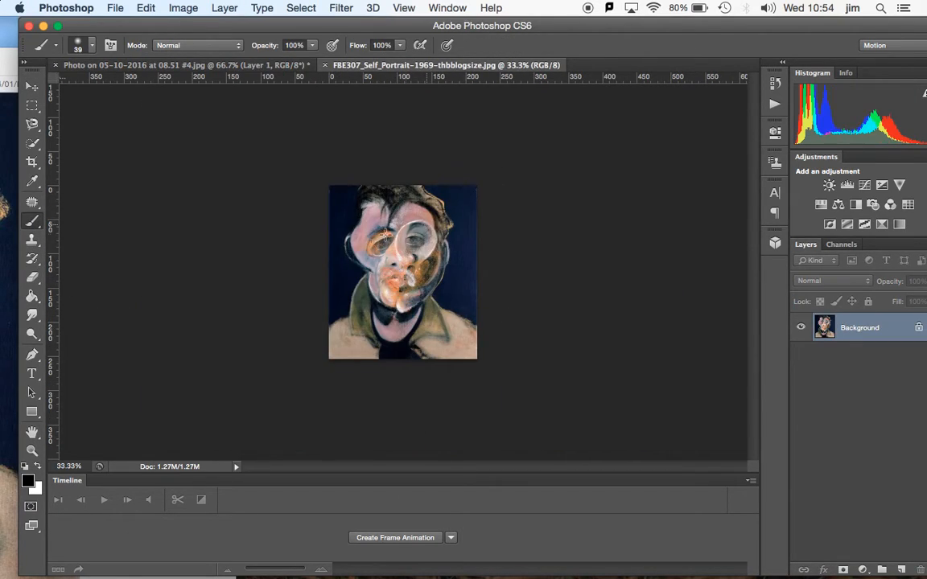
left_click(33, 298)
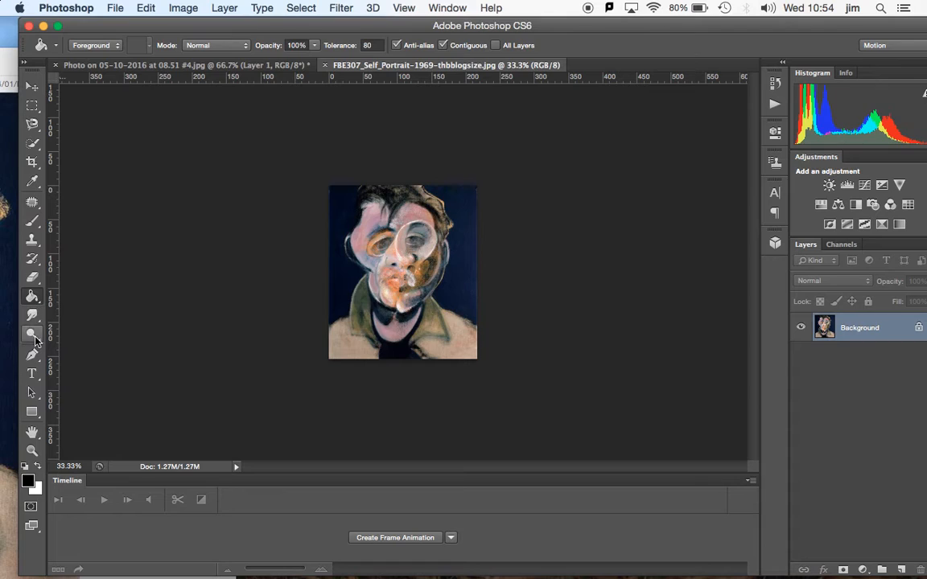
left_click(32, 225)
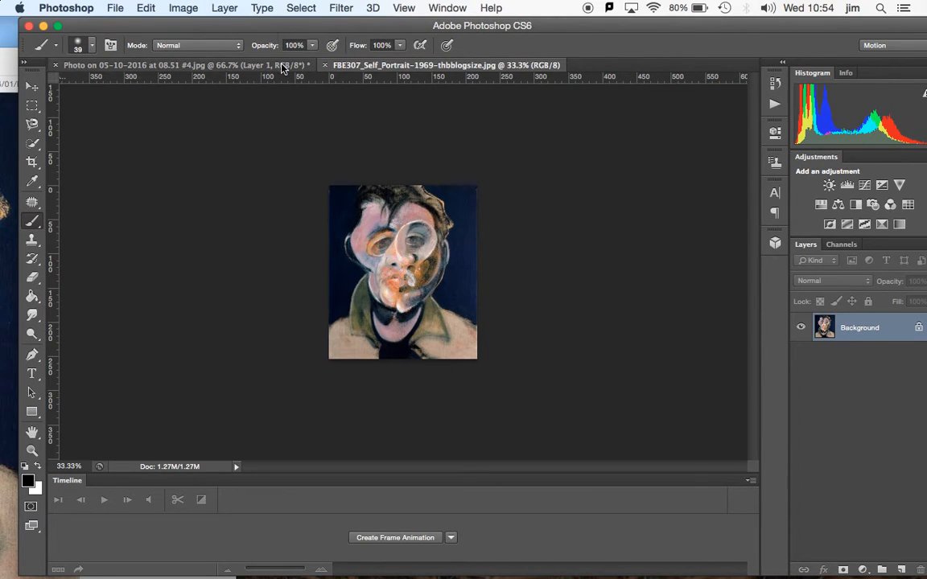
left_click(133, 65)
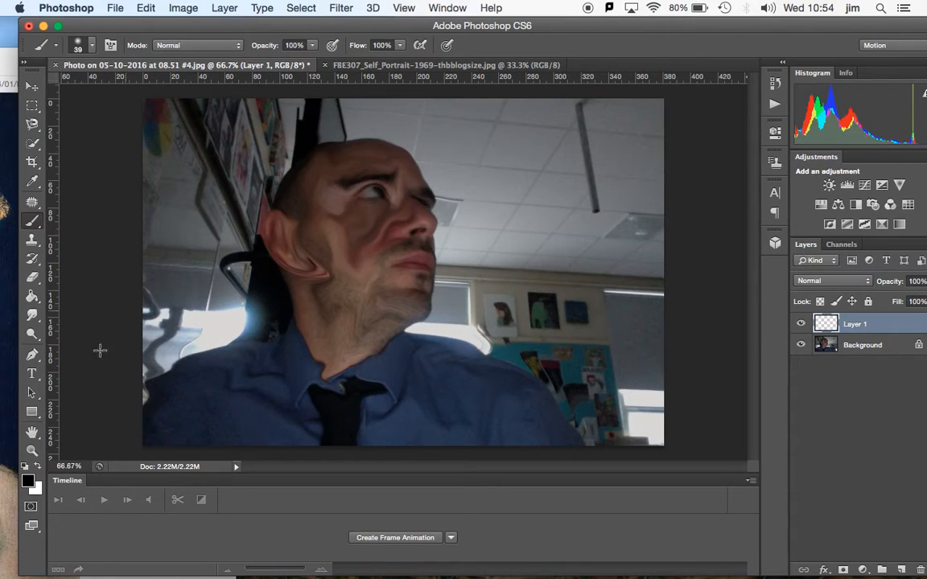
left_click(29, 480)
left_click(568, 85)
left_click_drag(567, 85, 531, 67)
left_click(775, 54)
Set the soft round brush to a size of 29 px.
key("b")
key("bracketright")
key("bracketright")
key("bracketright")
key("bracketright")
key("bracketright")
key("bracketright")
left_click(91, 46)
left_click_drag(69, 89, 46, 88)
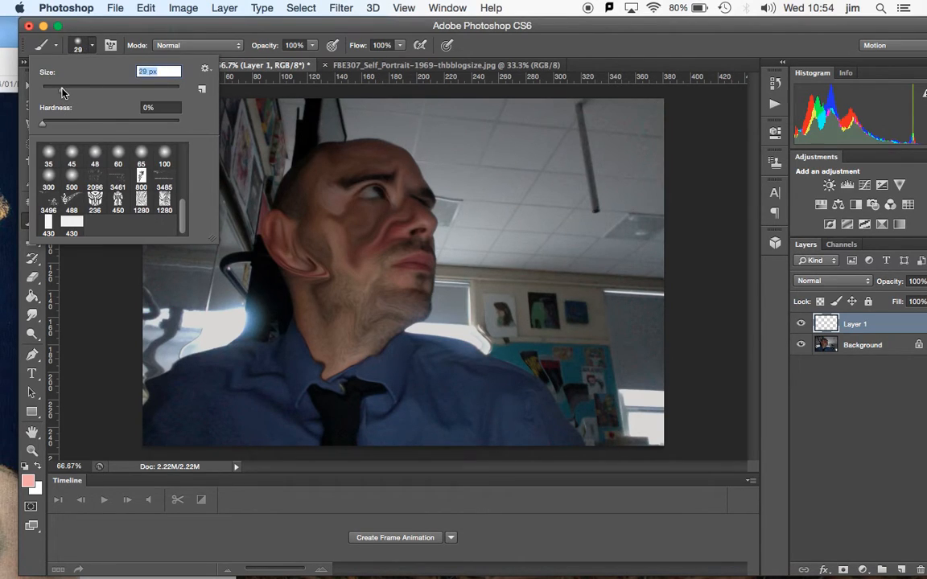
Paint pale pink strokes around the near eye, beside the nose and down the cheek on the blank layer.
left_click(370, 194)
left_click_drag(378, 213, 390, 214)
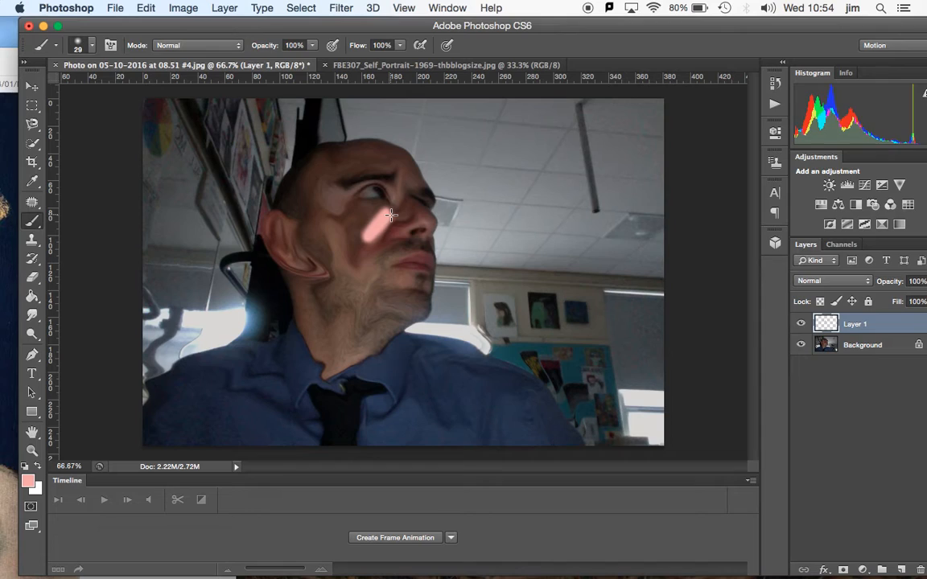
key("super+z")
left_click_drag(400, 187, 370, 237)
mouse_move(329, 171)
left_mouse_down()
mouse_move(325, 161)
mouse_move(383, 165)
left_mouse_up()
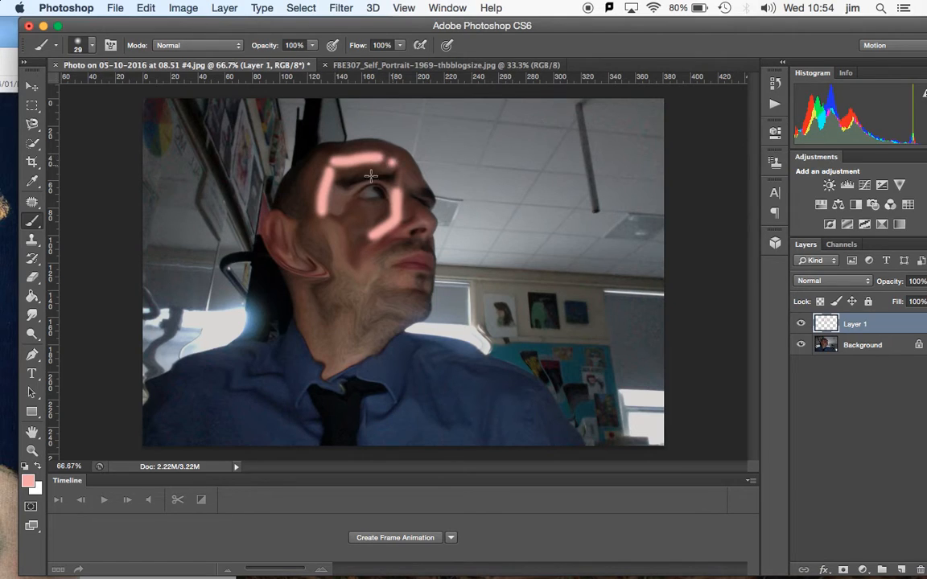
left_click_drag(330, 227, 338, 297)
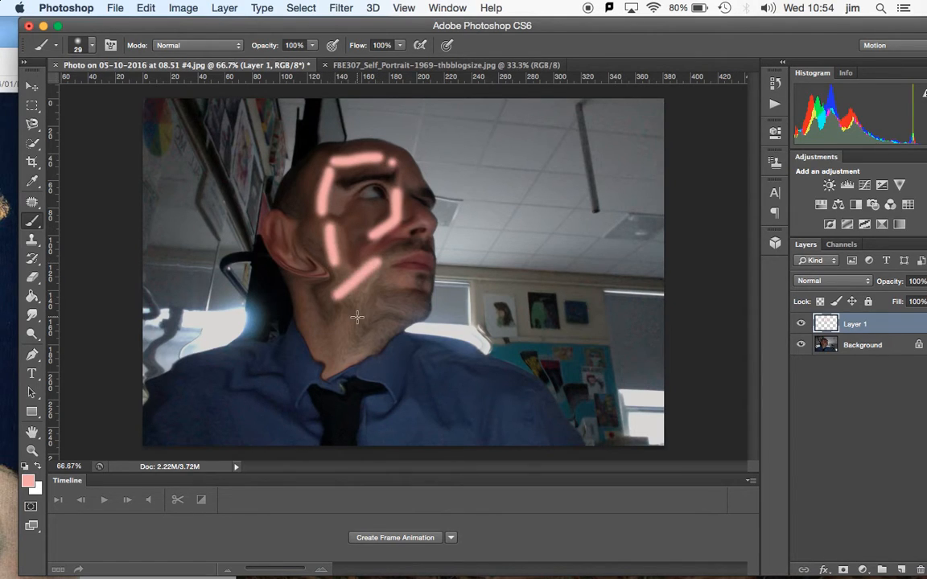
Check the Bacon self-portrait again for colours, and change the foreground colour to a saturated orange.
left_click(386, 66)
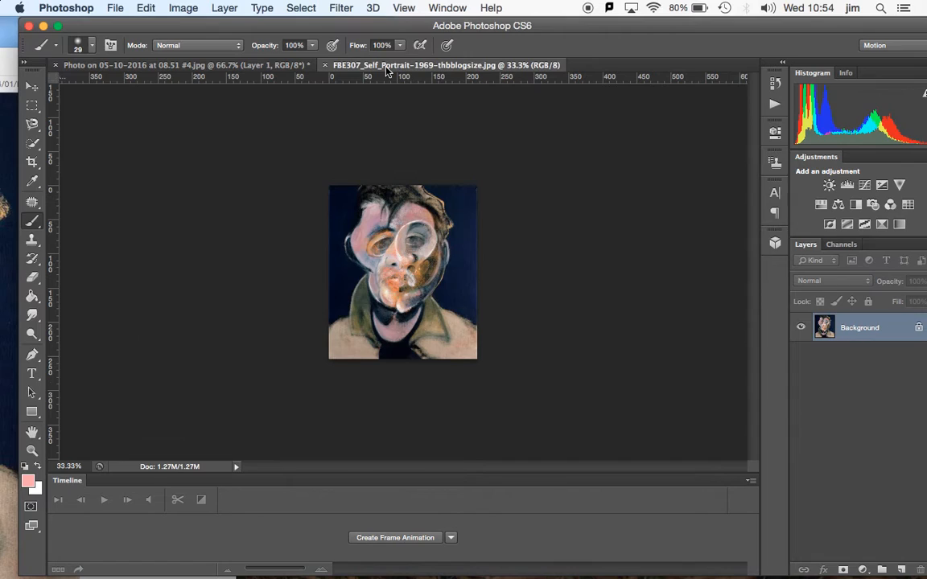
left_click(223, 66)
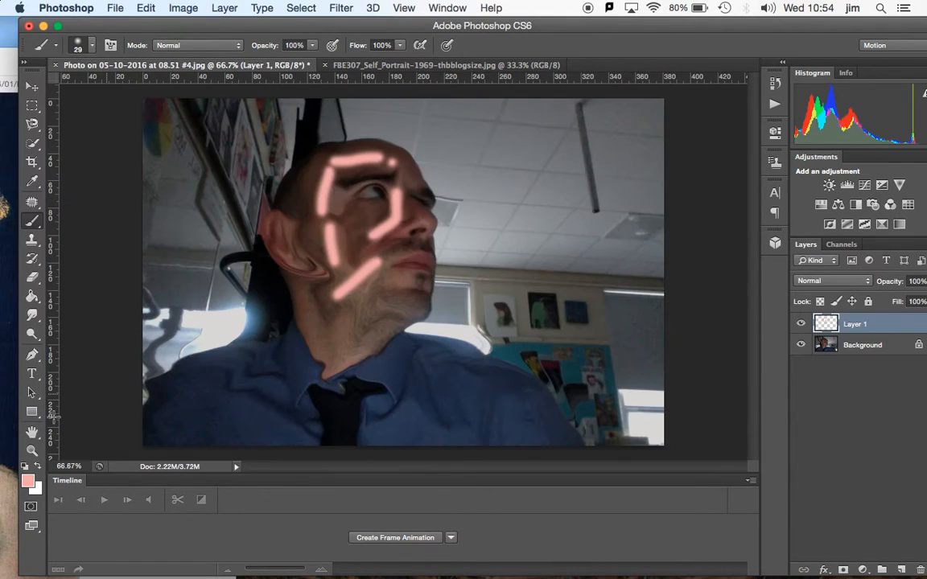
left_click(28, 482)
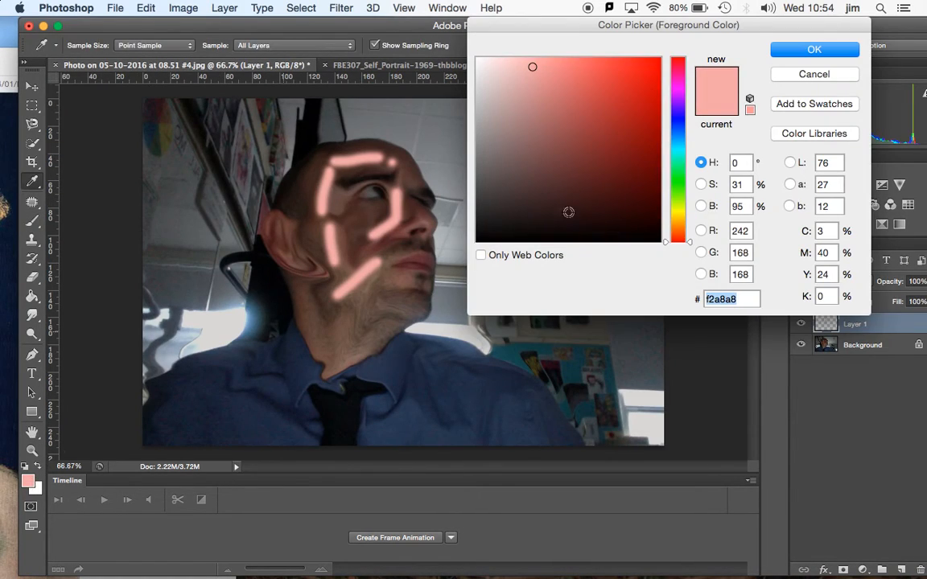
left_click(679, 223)
left_click_drag(688, 228, 686, 232)
left_click(629, 71)
key("Return")
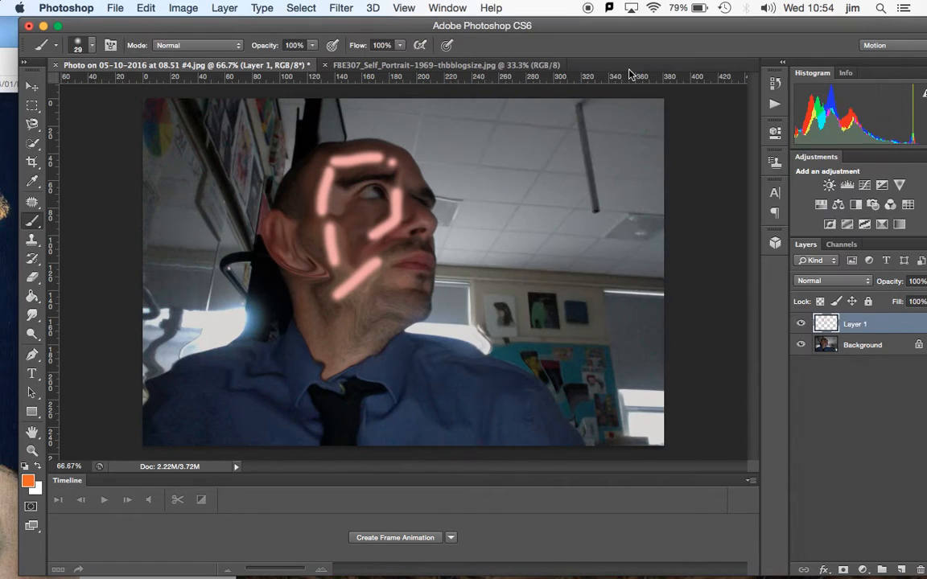
Paint orange strokes under the near eye, above the lip, and on the chin, neck, ear and temple.
mouse_move(354, 208)
left_mouse_down()
mouse_move(359, 234)
mouse_move(378, 208)
left_mouse_up()
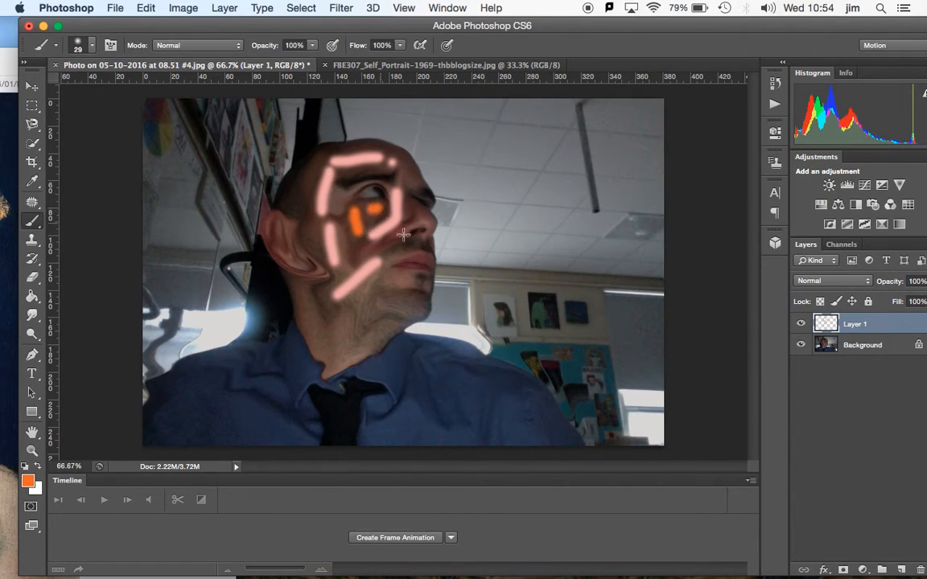
left_click_drag(412, 241, 393, 247)
left_click_drag(380, 297, 347, 349)
left_click_drag(314, 316, 324, 363)
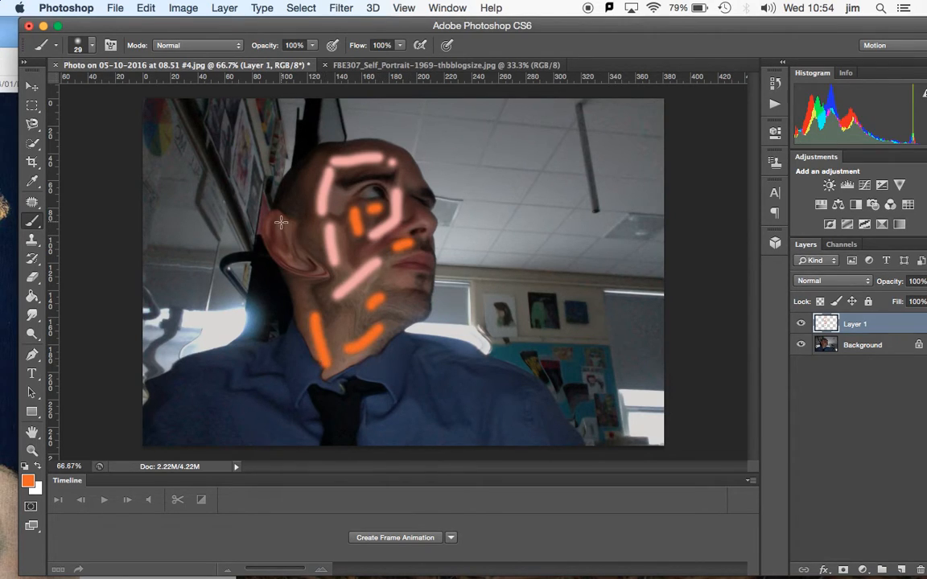
mouse_move(277, 215)
left_mouse_down()
mouse_move(268, 256)
mouse_move(316, 274)
left_mouse_up()
left_click_drag(293, 195, 313, 183)
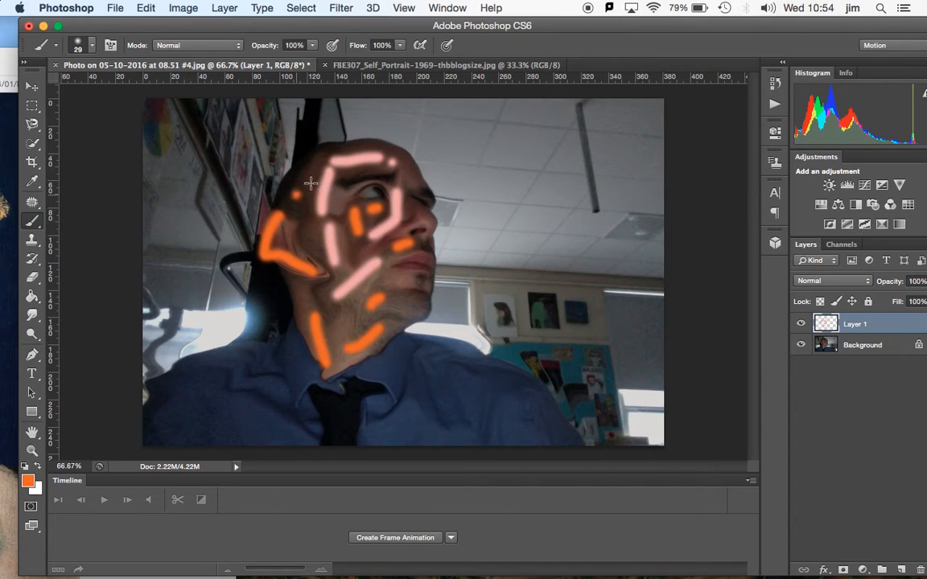
left_click_drag(394, 312, 427, 299)
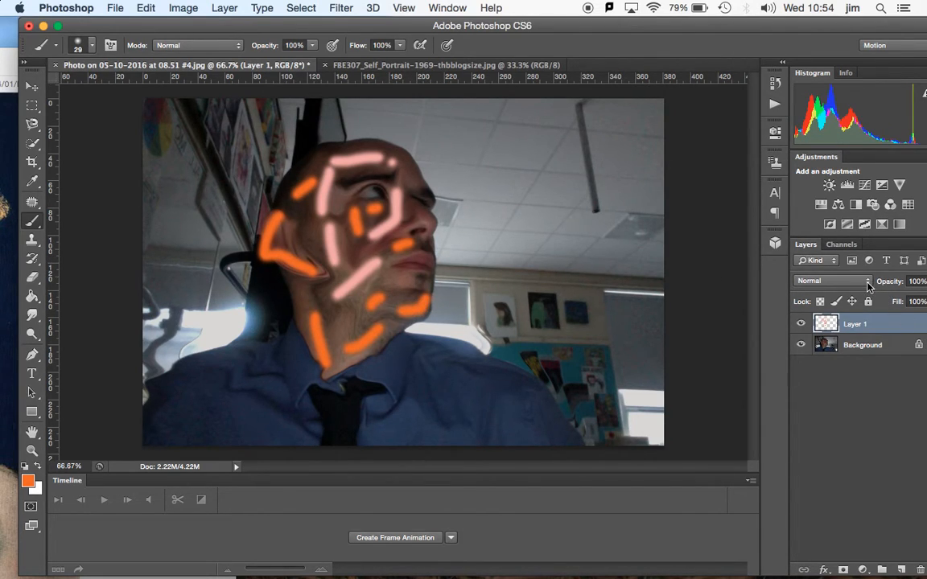
Try the Multiply blend mode on the painted layer, and undo the change.
left_click(868, 283)
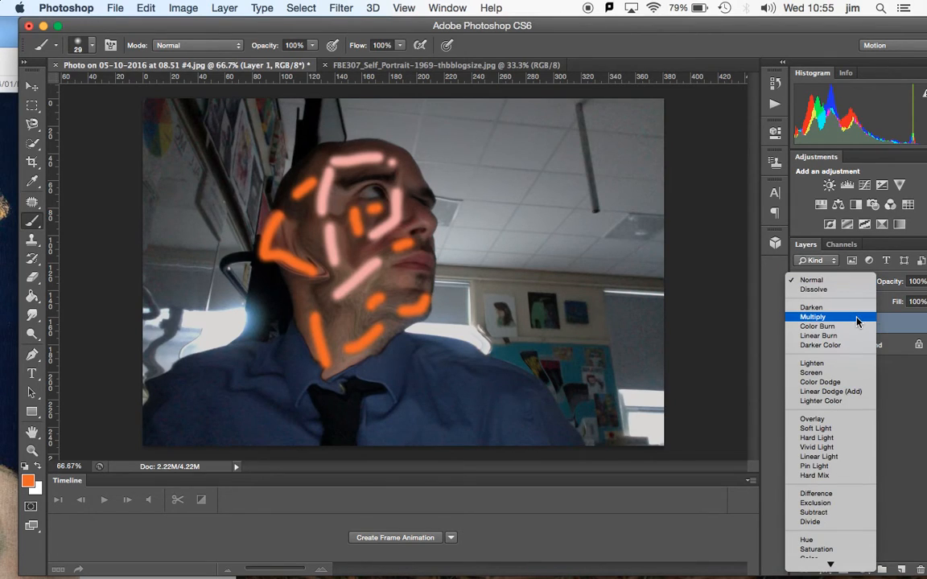
left_click(859, 317)
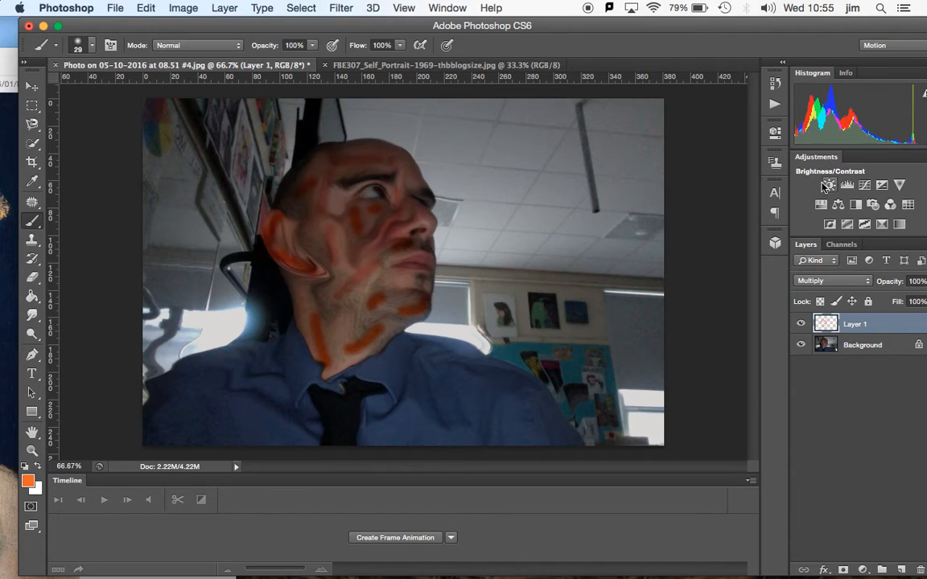
left_click_drag(727, 32, 699, 32)
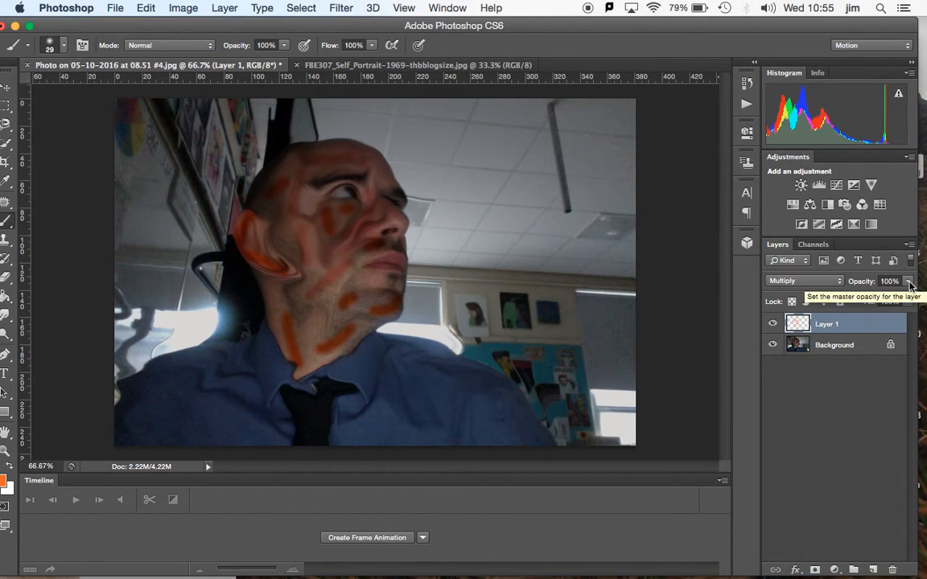
key("super+z")
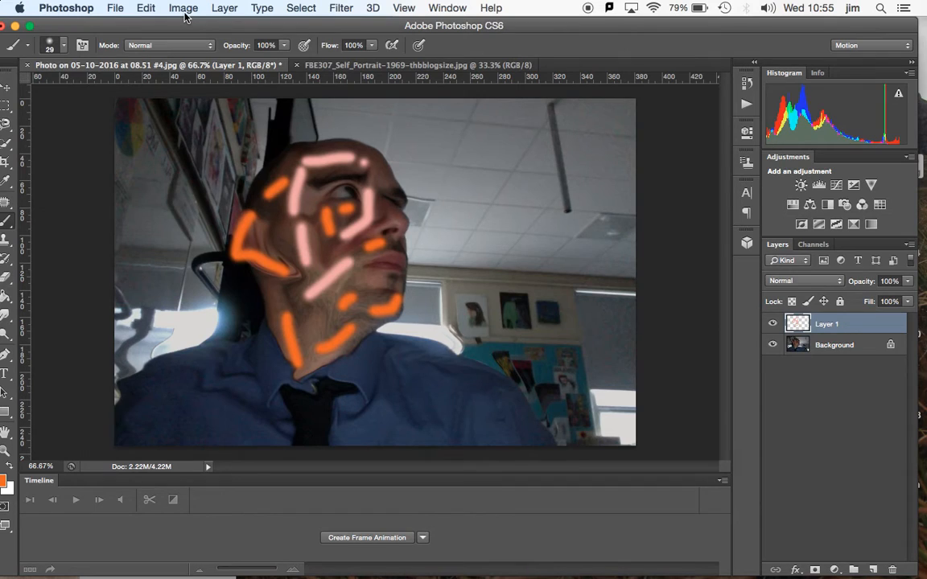
Apply a Radial Blur of amount 50, Spin method, Good quality, to the painted strokes and set their layer to Multiply.
left_click(351, 7)
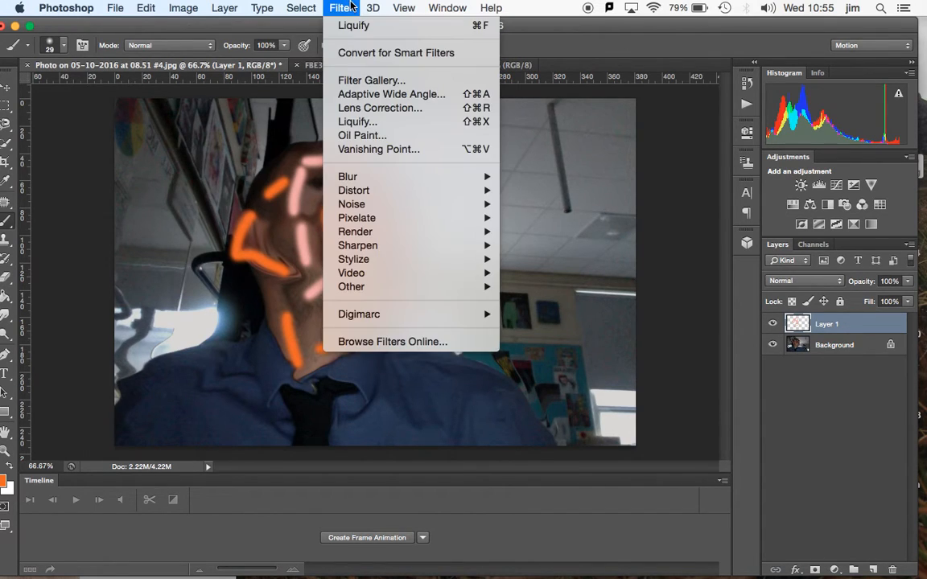
mouse_move(407, 177)
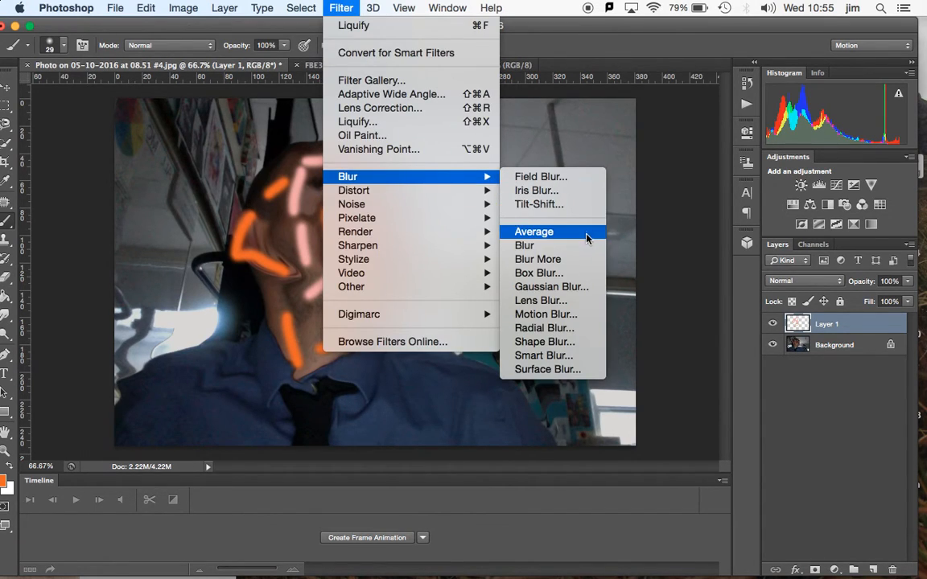
left_click(574, 328)
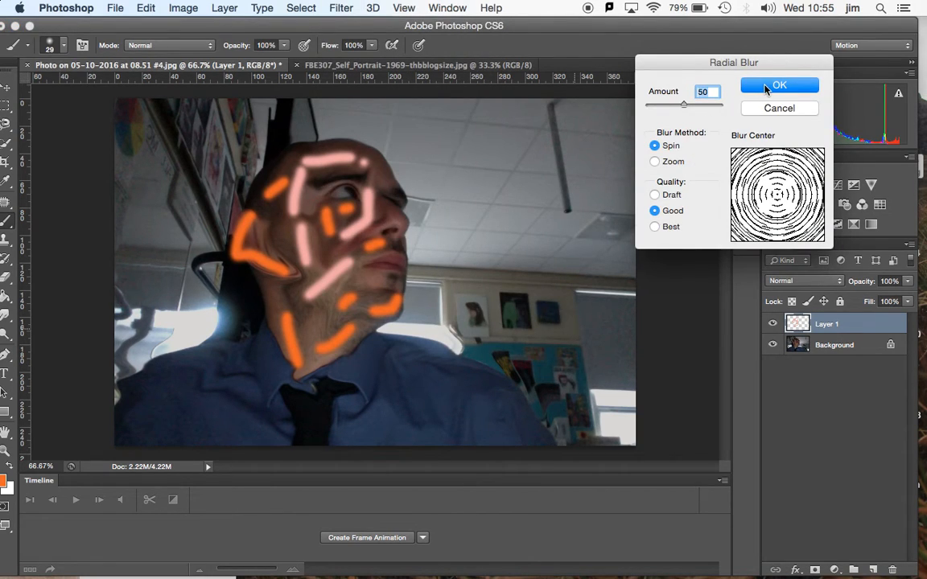
left_click(767, 88)
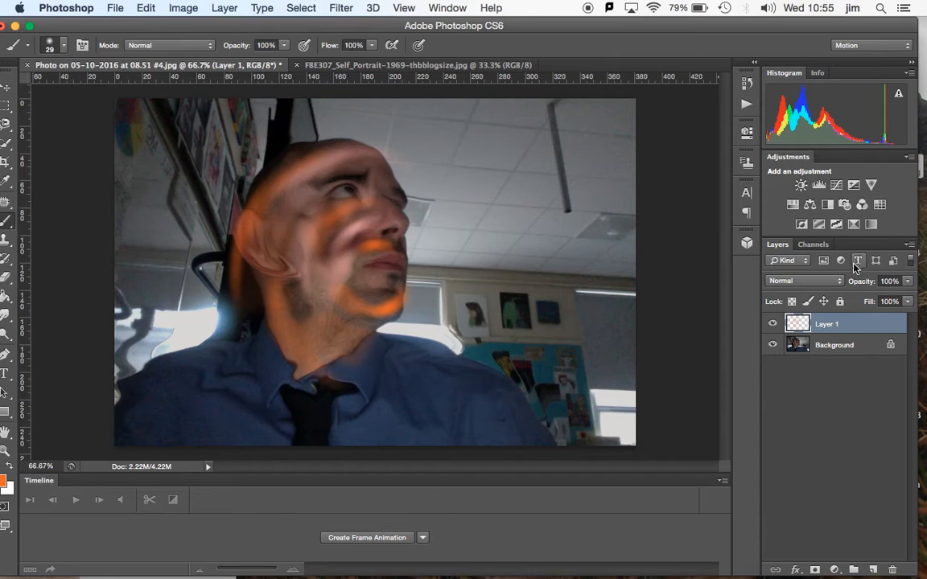
left_click(838, 284)
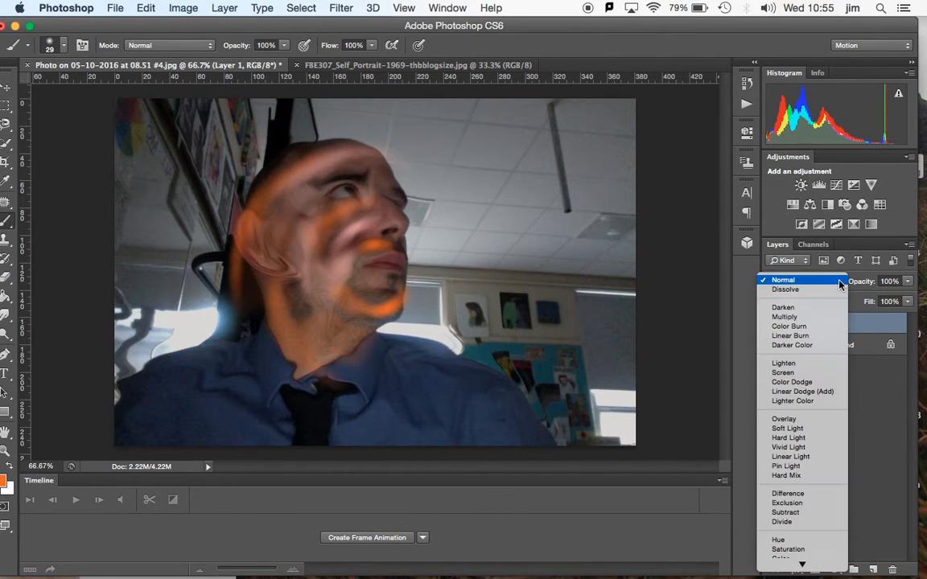
left_click(822, 316)
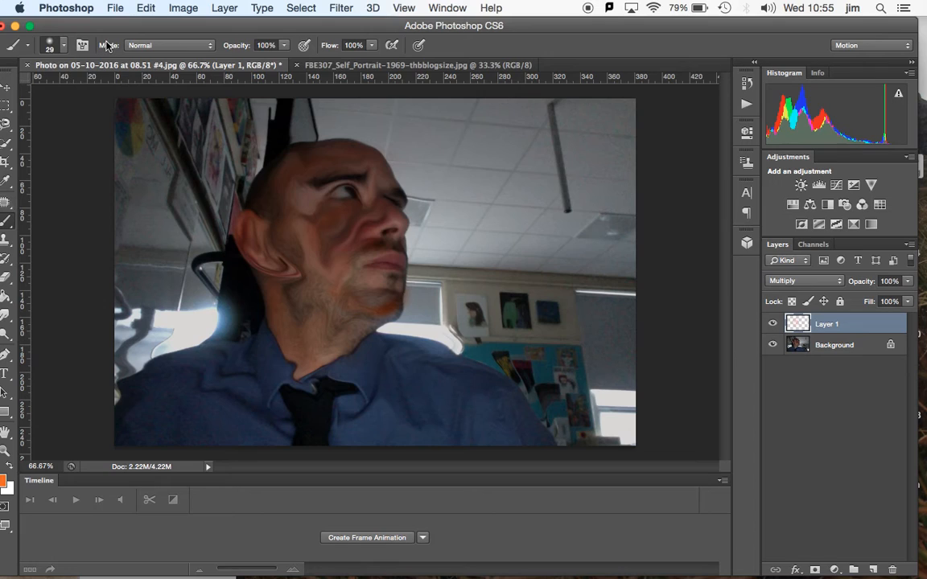
Convert the locked Background photo into a regular, editable layer.
left_click_drag(109, 29, 152, 29)
left_click(50, 139)
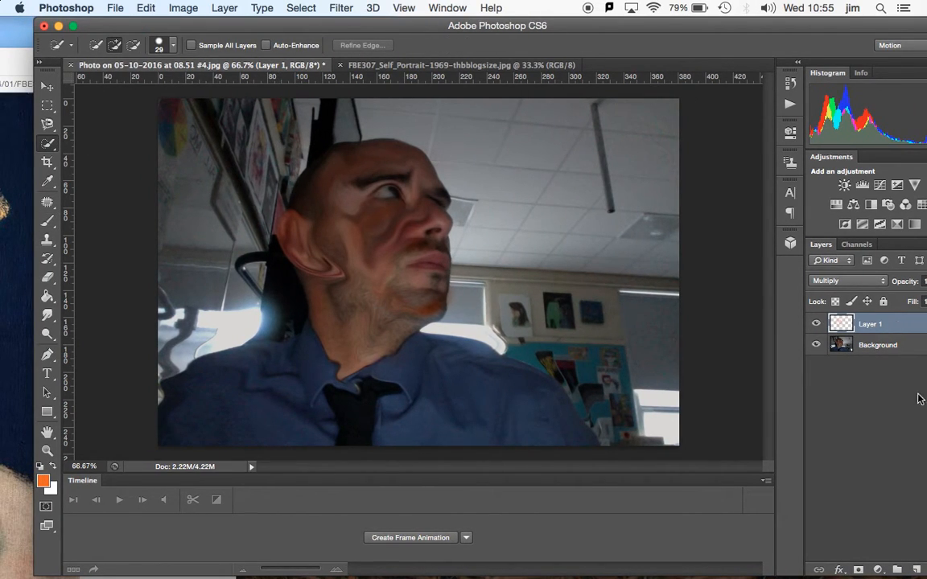
double_click(916, 354)
key("Return")
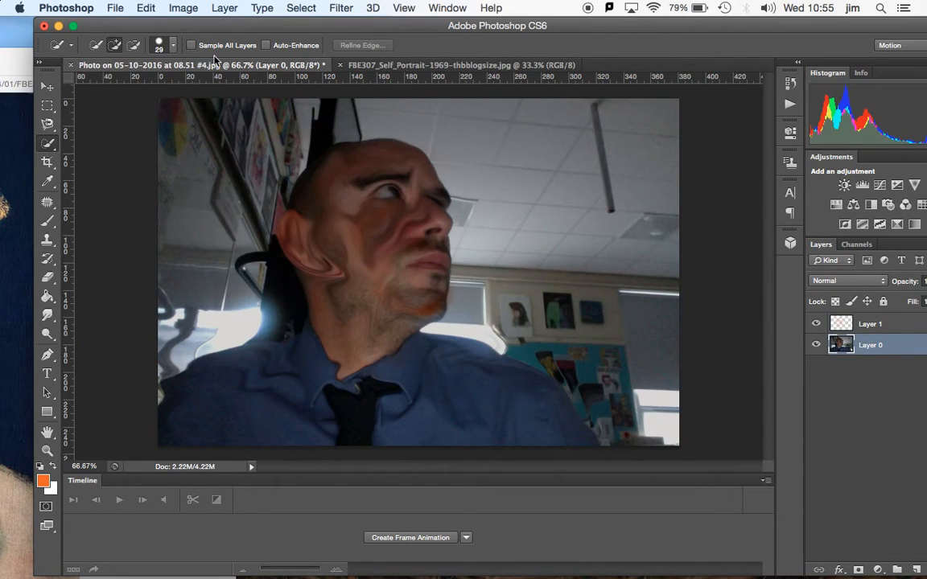
Add a new layer filled with black and place it beneath the photo layer.
left_click(225, 8)
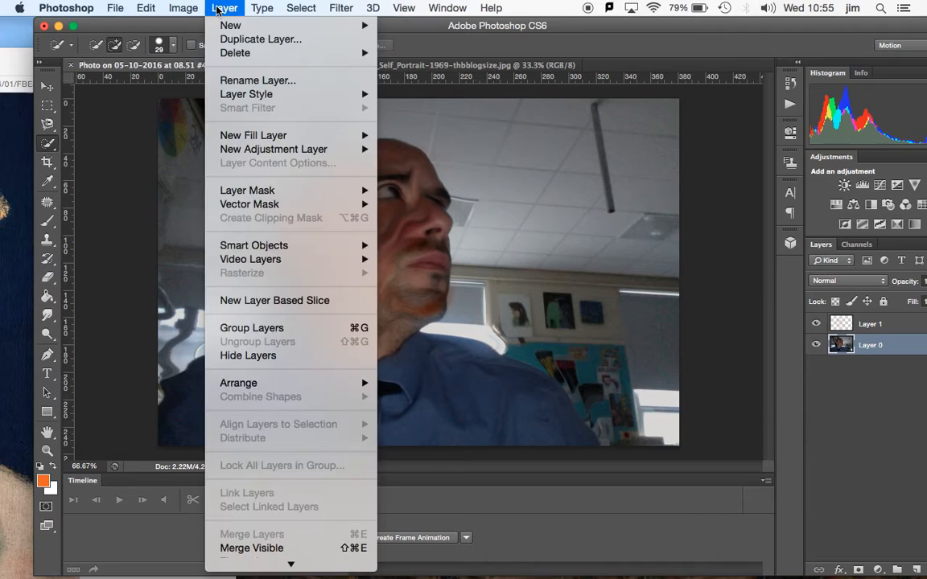
mouse_move(234, 25)
left_click(400, 31)
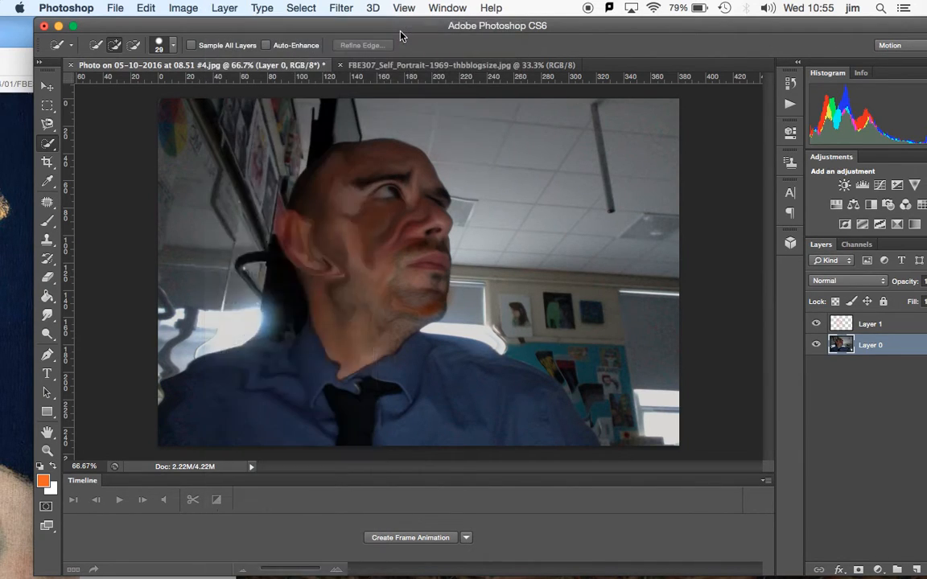
key("Return")
left_click(47, 297)
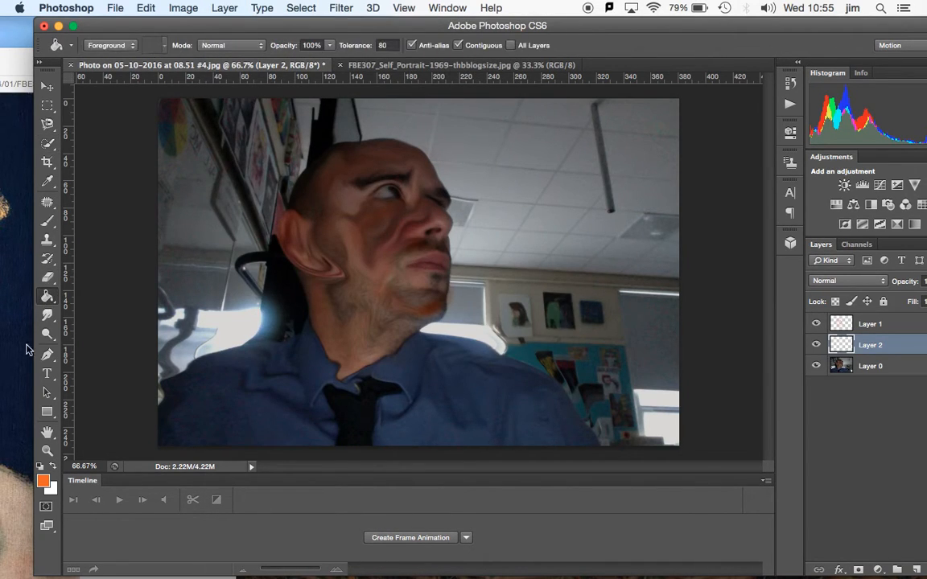
left_click(207, 332)
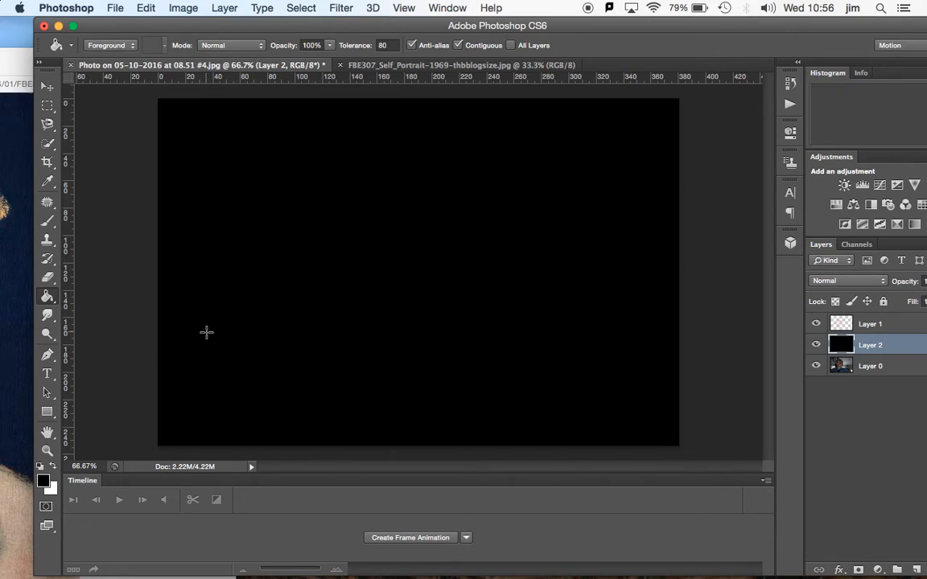
left_click_drag(906, 345, 899, 383)
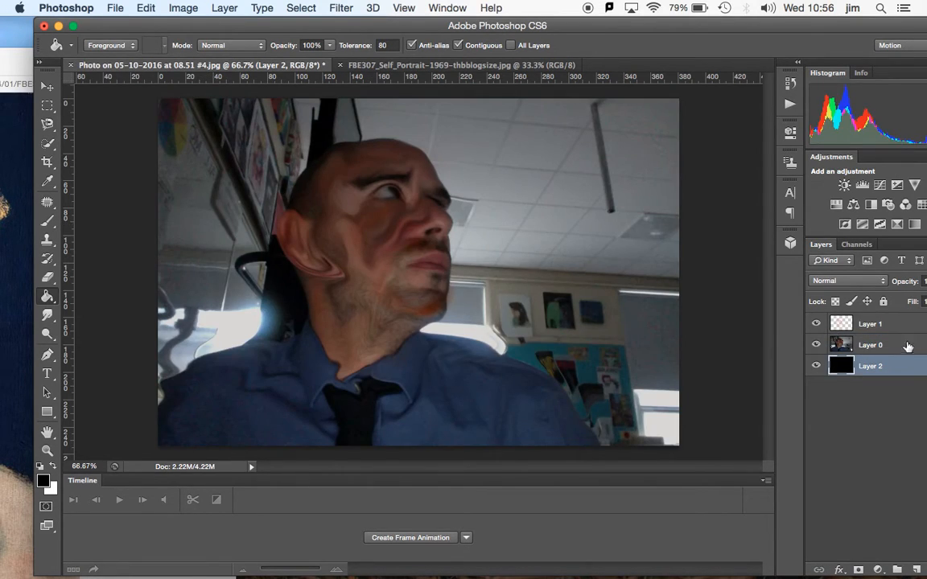
On the photo layer, make a Quick Selection of the room behind the man's head and delete it.
double_click(910, 346)
key("Escape")
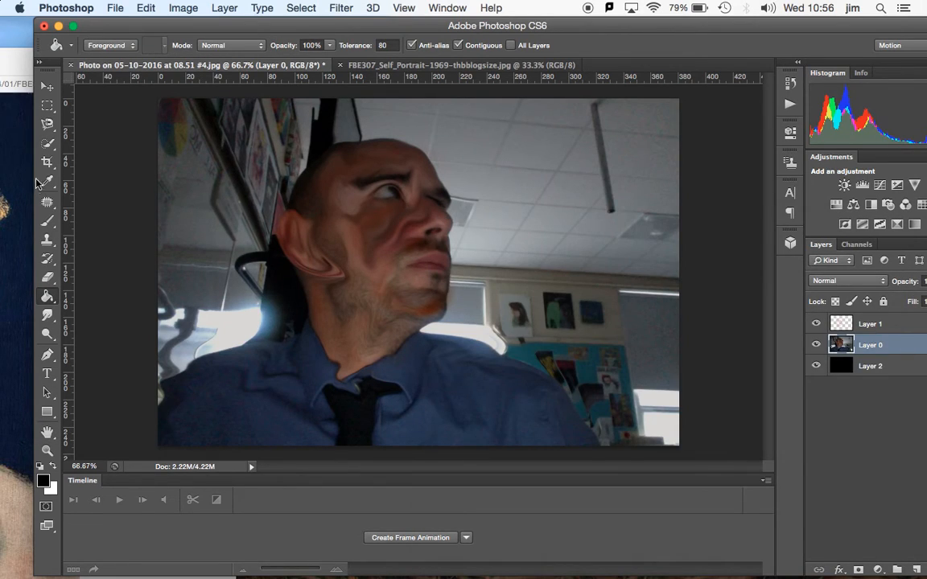
left_click(48, 142)
mouse_move(258, 119)
left_mouse_down()
mouse_move(261, 218)
mouse_move(248, 225)
mouse_move(230, 320)
mouse_move(143, 322)
left_mouse_up()
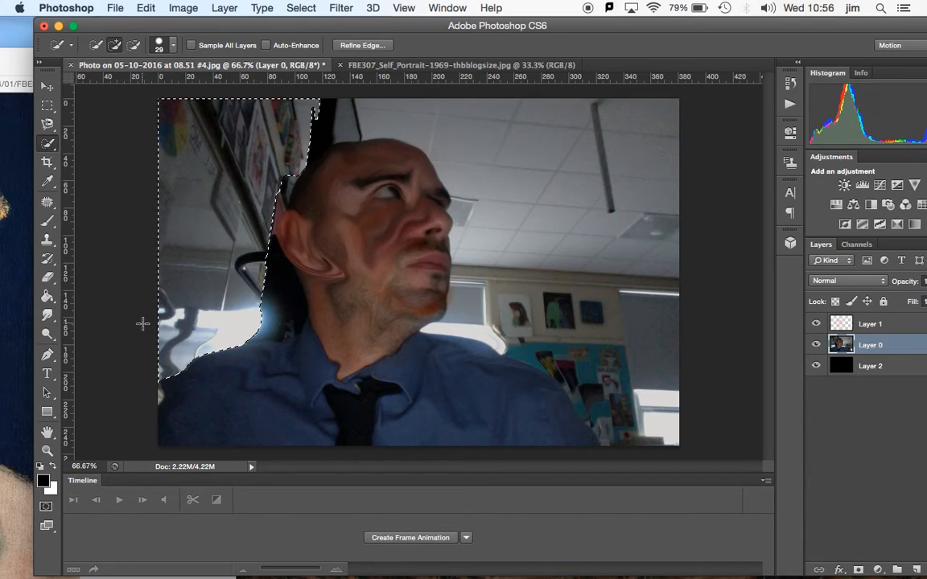
key("Delete")
Select the remaining room background above the head and in front of the face and shoulder, delete it, and deselect.
mouse_move(338, 103)
left_mouse_down()
mouse_move(481, 129)
mouse_move(500, 151)
mouse_move(542, 290)
mouse_move(521, 318)
mouse_move(466, 330)
left_mouse_up()
mouse_move(560, 352)
left_mouse_down()
mouse_move(604, 390)
mouse_move(612, 430)
mouse_move(569, 394)
mouse_move(643, 457)
mouse_move(663, 369)
left_mouse_up()
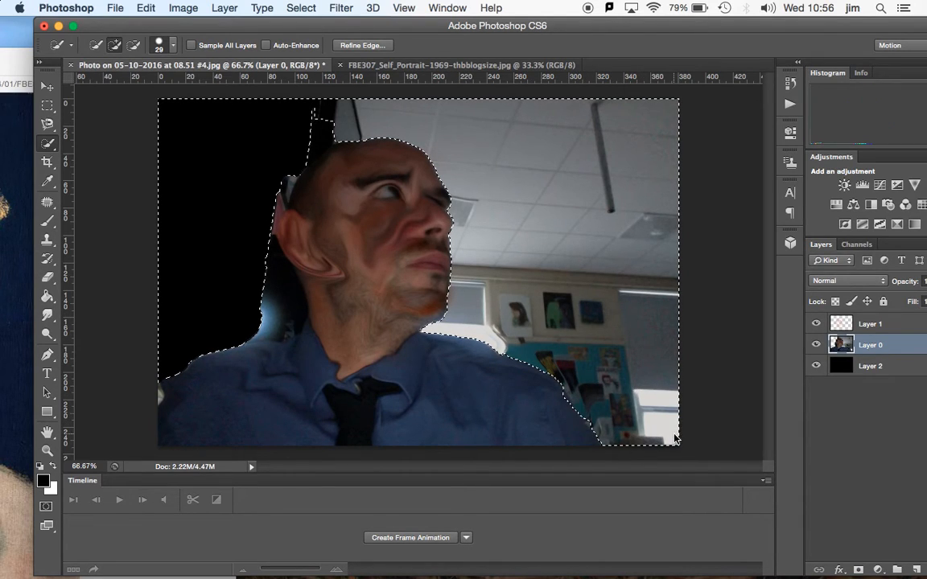
key("Delete")
key("super+d")
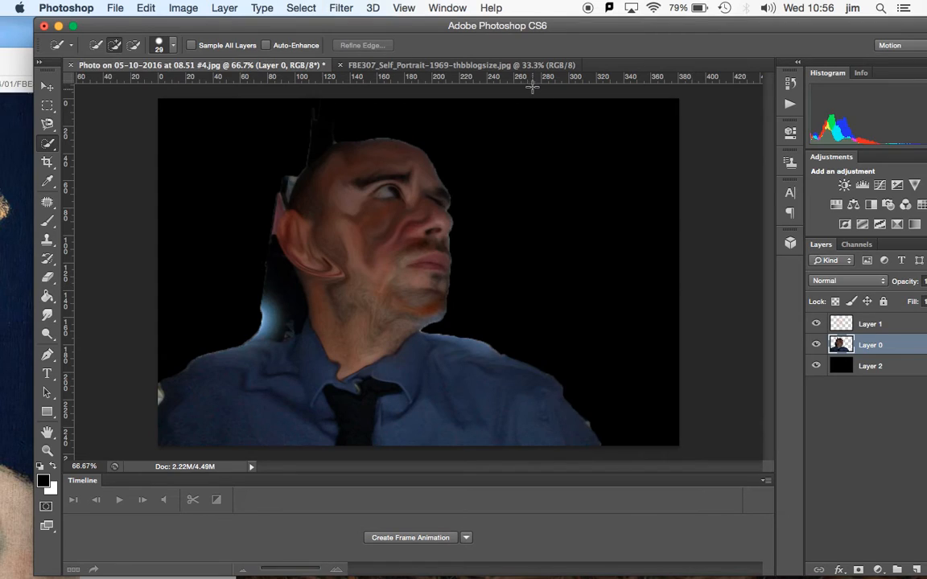
Switch the Eraser to Brush mode for cleaning up the cut-out's edges.
left_click(47, 276)
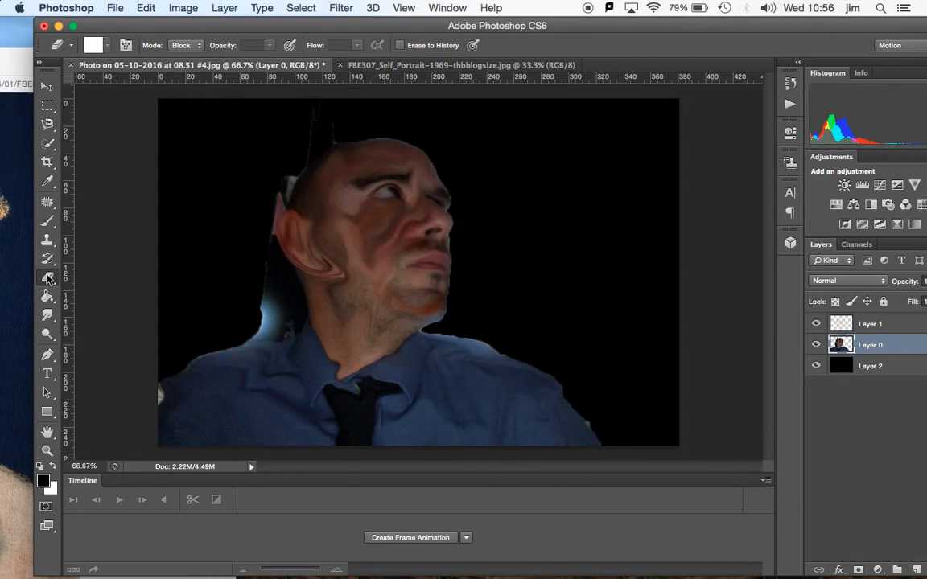
left_click(201, 46)
left_click(181, 27)
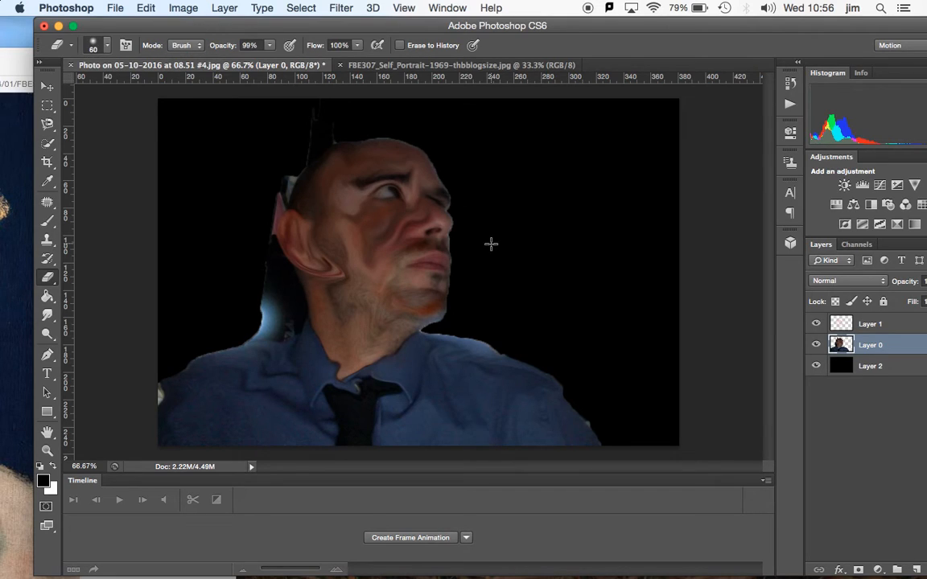
Try erasing beside the chin and shoulder with a 600 px eraser brush, and undo the stroke.
key("bracketright")
key("bracketright")
key("bracketright")
key("bracketright")
key("bracketright")
key("bracketright")
key("bracketright")
key("bracketright")
key("bracketright")
key("bracketright")
key("bracketright")
left_click(490, 343)
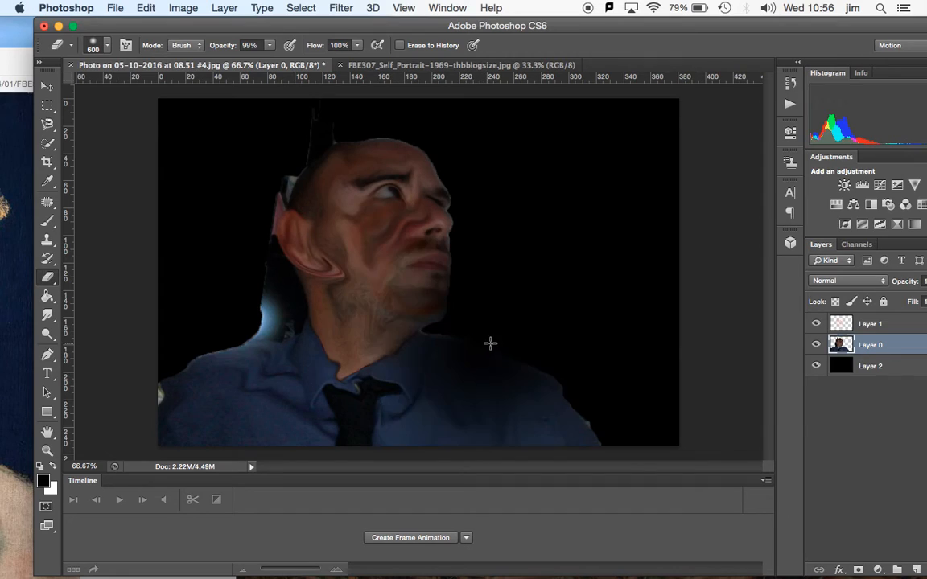
key("super+z")
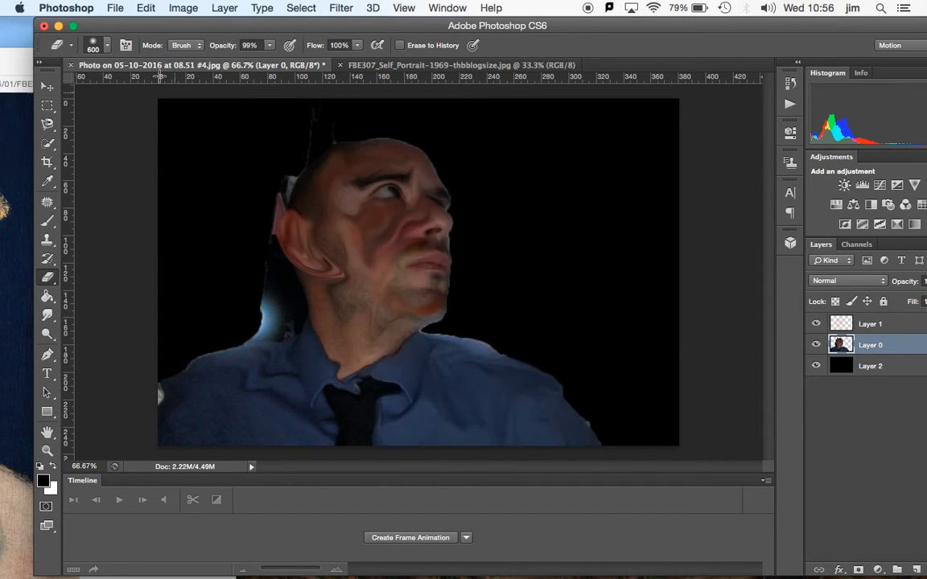
Try erasing along the outer shoulder edge with a soft 57 px eraser, and undo the stroke.
left_click(108, 45)
type("57")
key("Return")
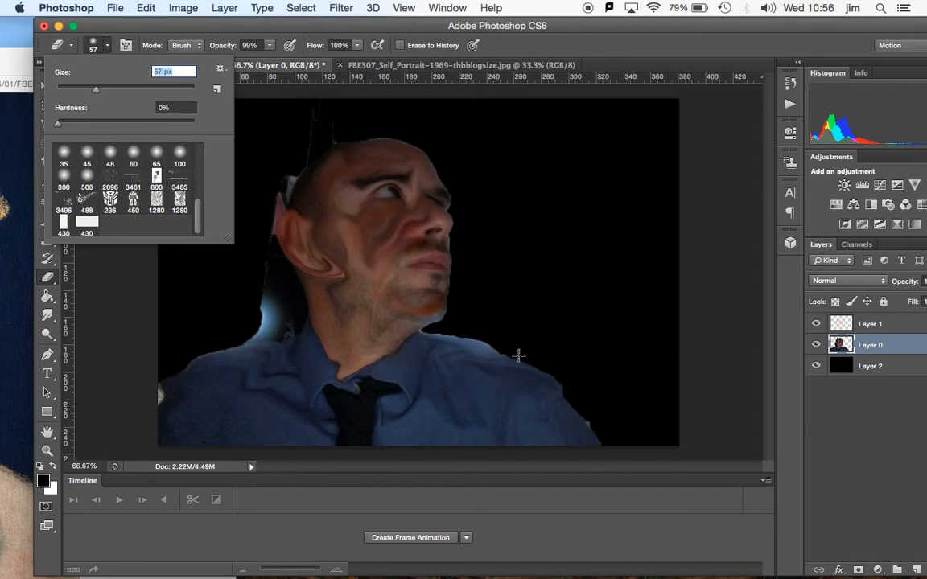
mouse_move(518, 363)
left_mouse_down()
mouse_move(542, 364)
mouse_move(600, 461)
left_mouse_up()
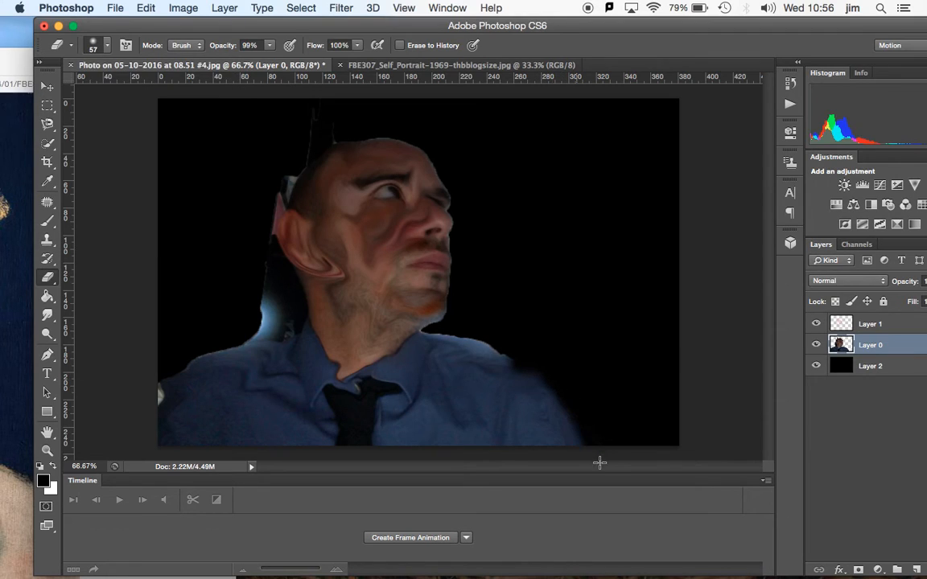
key("super+z")
Reduce the eraser to 34 px and soften the edge of the shoulder below the chin.
left_click(95, 42)
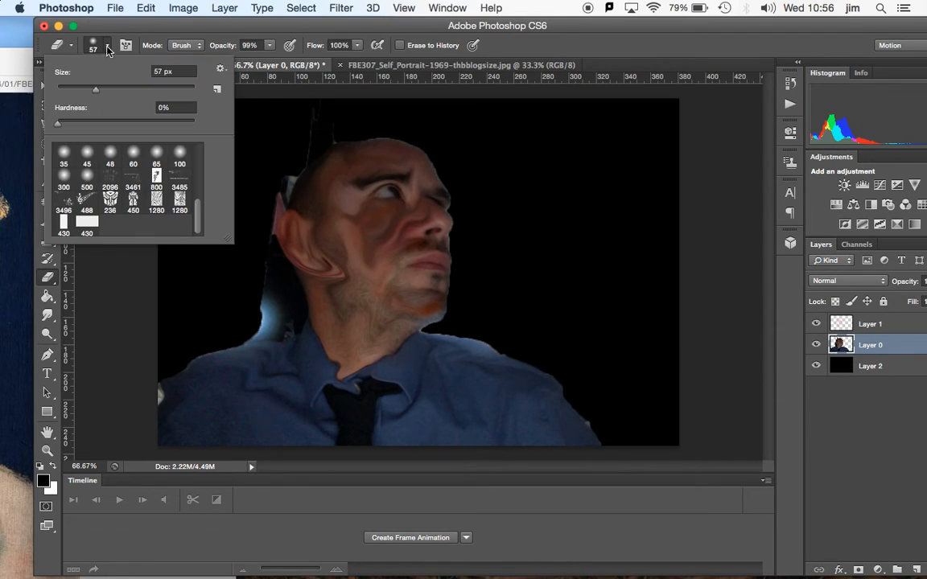
left_click_drag(87, 88, 80, 89)
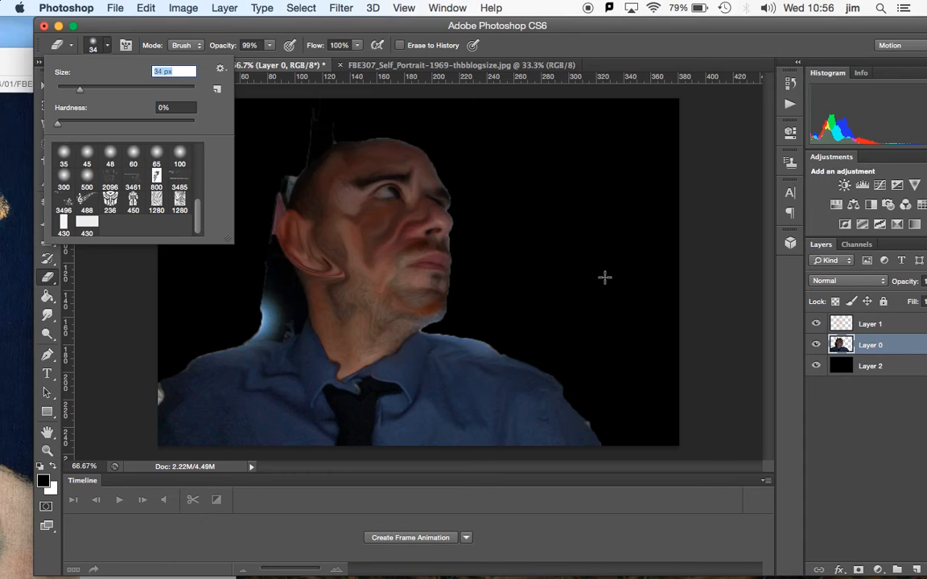
left_click(605, 277)
left_click(359, 45)
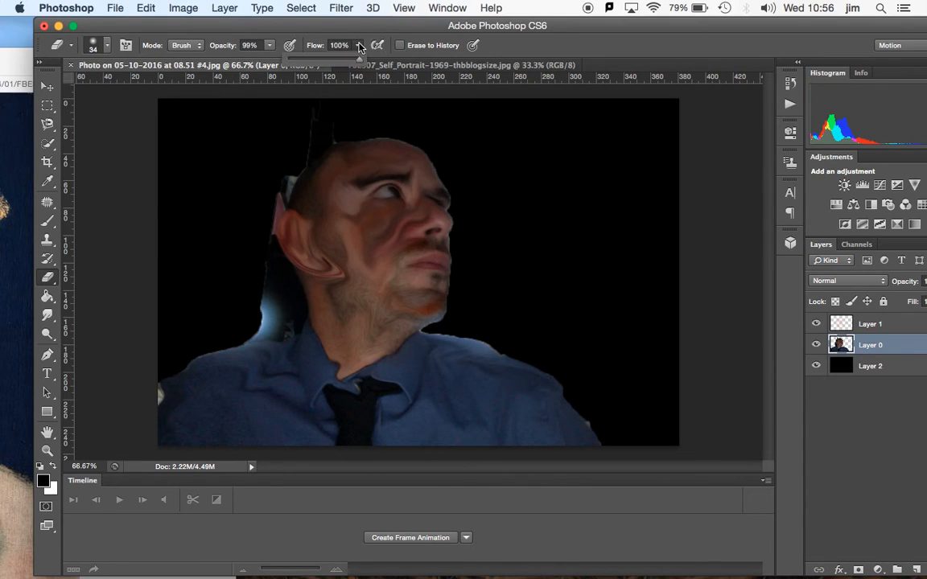
mouse_move(582, 416)
left_mouse_down()
mouse_move(607, 448)
mouse_move(572, 392)
mouse_move(481, 343)
mouse_move(428, 329)
mouse_move(451, 316)
left_mouse_up()
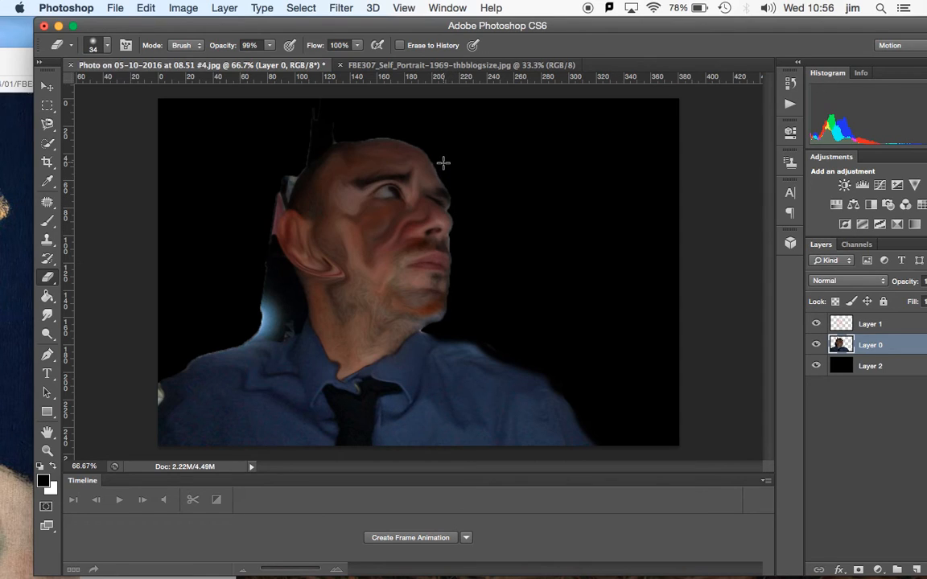
Erase the leftover fringe around the forehead and scalp, behind the ear and neck, and along the shoulder behind the head.
mouse_move(437, 166)
left_mouse_down()
mouse_move(427, 150)
mouse_move(379, 134)
mouse_move(329, 146)
mouse_move(300, 166)
mouse_move(285, 195)
mouse_move(271, 229)
mouse_move(277, 255)
left_mouse_up()
mouse_move(284, 285)
left_mouse_down()
mouse_move(273, 234)
mouse_move(282, 216)
left_mouse_up()
mouse_move(274, 279)
left_mouse_down()
mouse_move(265, 336)
mouse_move(258, 301)
mouse_move(278, 321)
mouse_move(274, 338)
mouse_move(251, 338)
mouse_move(272, 341)
mouse_move(171, 375)
mouse_move(126, 434)
mouse_move(165, 382)
left_mouse_up()
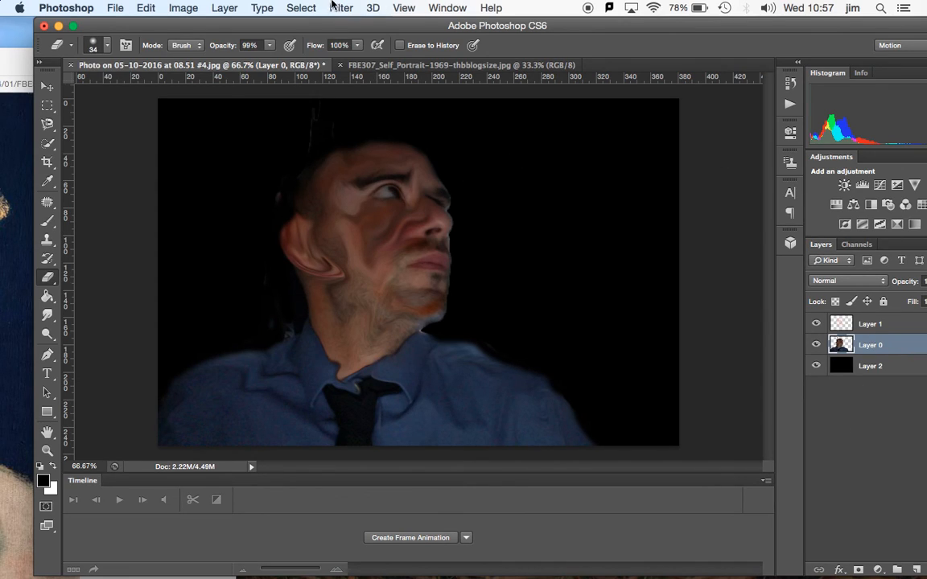
Warp the cheek, temple and forehead of the cut-out figure with Liquify at brush size 70 and pressure 61.
left_click(338, 7)
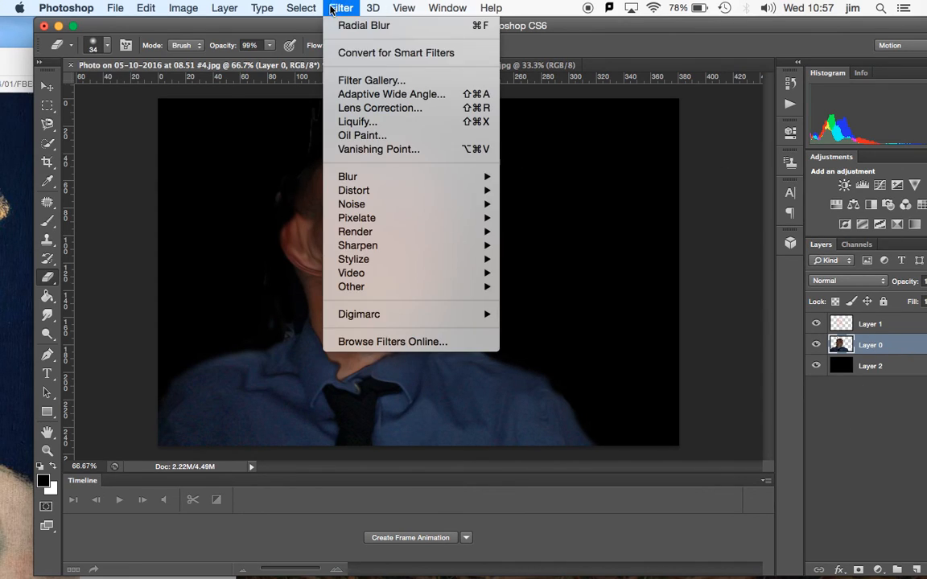
left_click(380, 123)
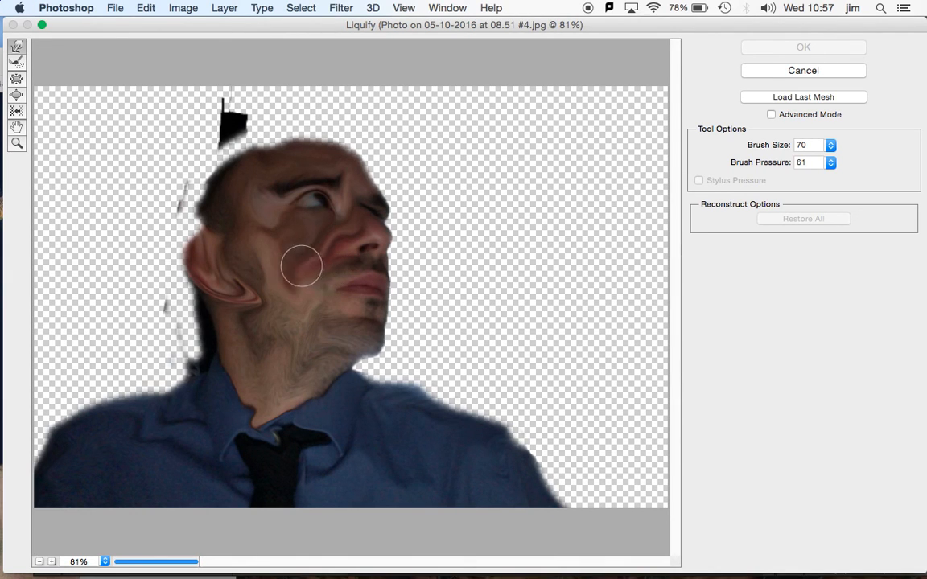
left_click_drag(302, 266, 295, 244)
mouse_move(259, 217)
left_mouse_down()
mouse_move(272, 182)
mouse_move(269, 159)
mouse_move(331, 144)
left_mouse_up()
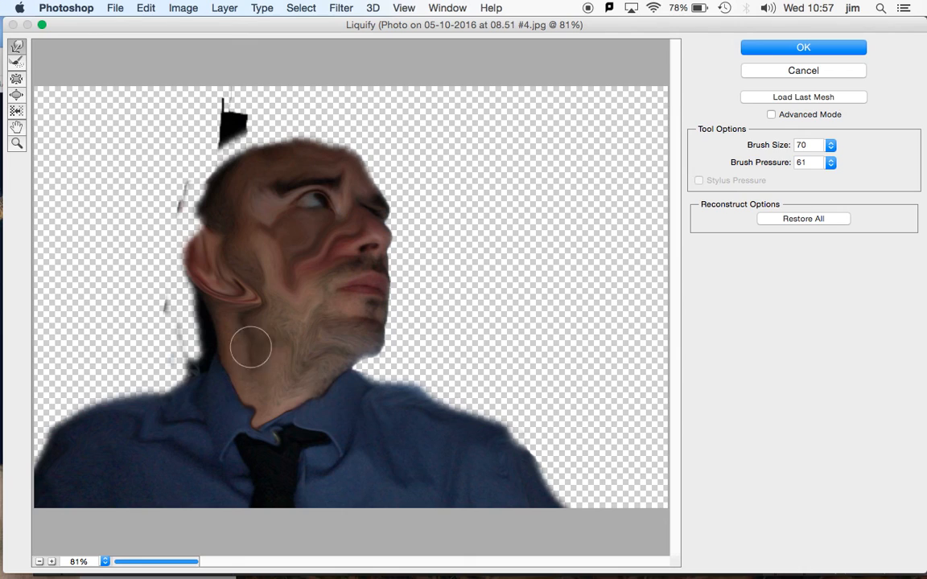
left_click(788, 50)
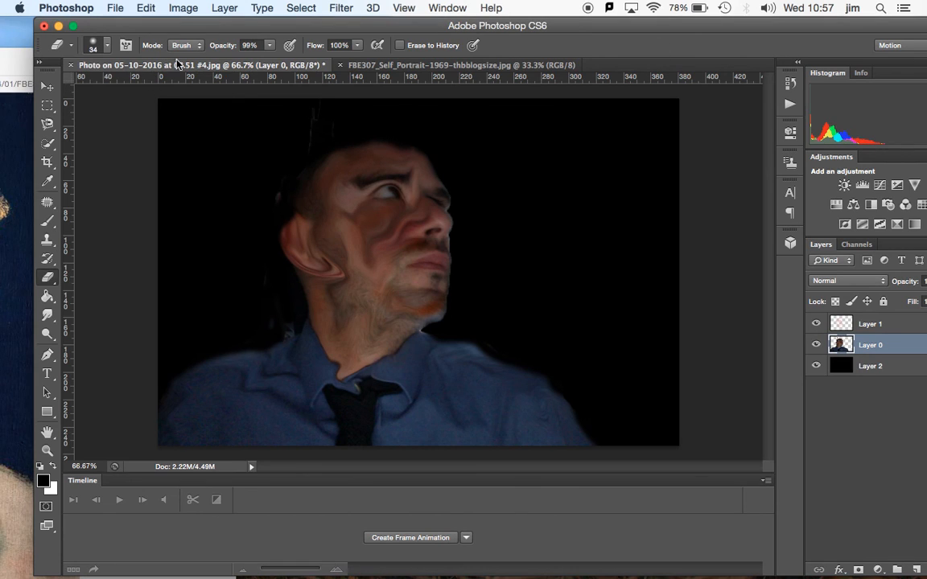
Check the Bacon self-portrait for its background and clothing colours.
left_click(388, 67)
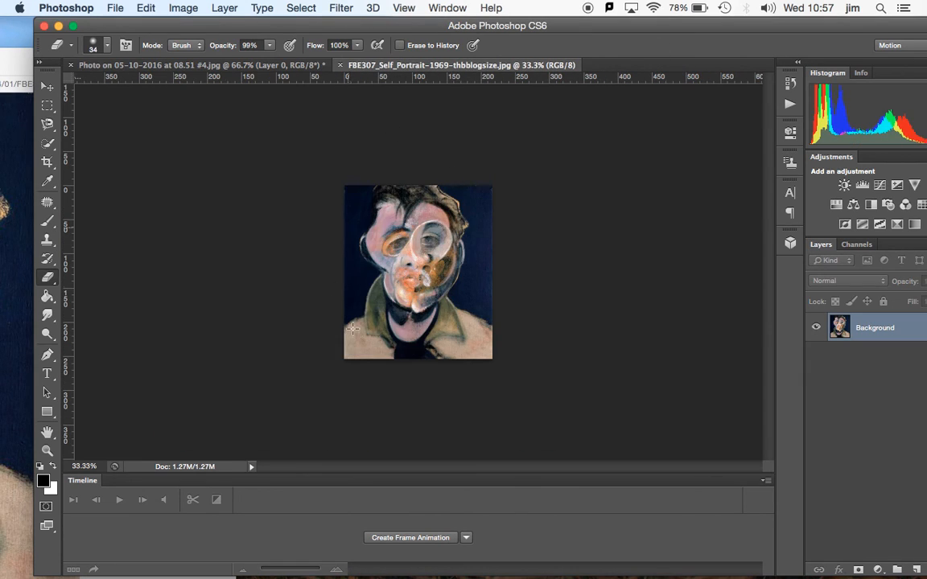